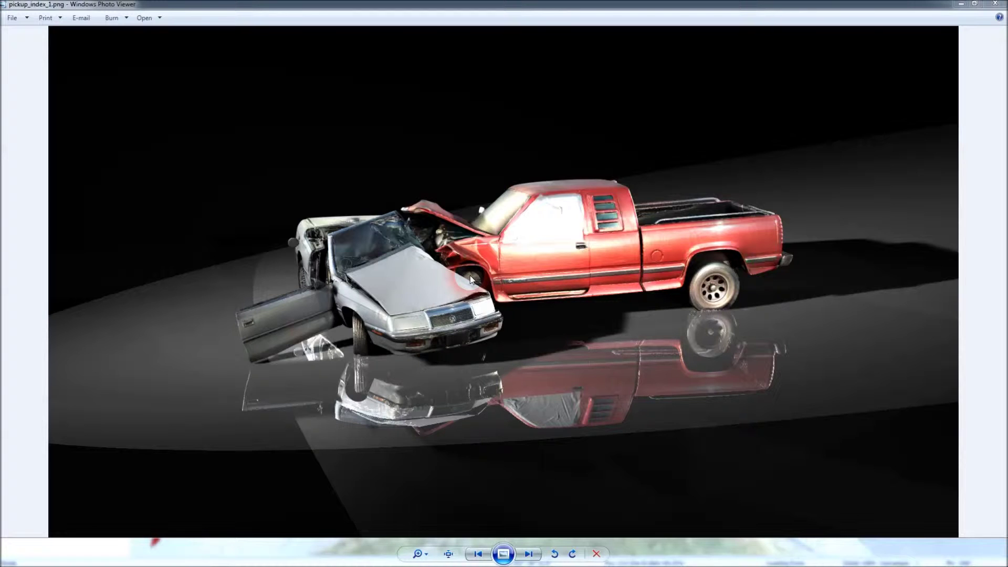
Switch from the photo viewer to SCENE and examine the road intersection point cloud.
{"action": "left_click", "coordinate": [962, 8]}
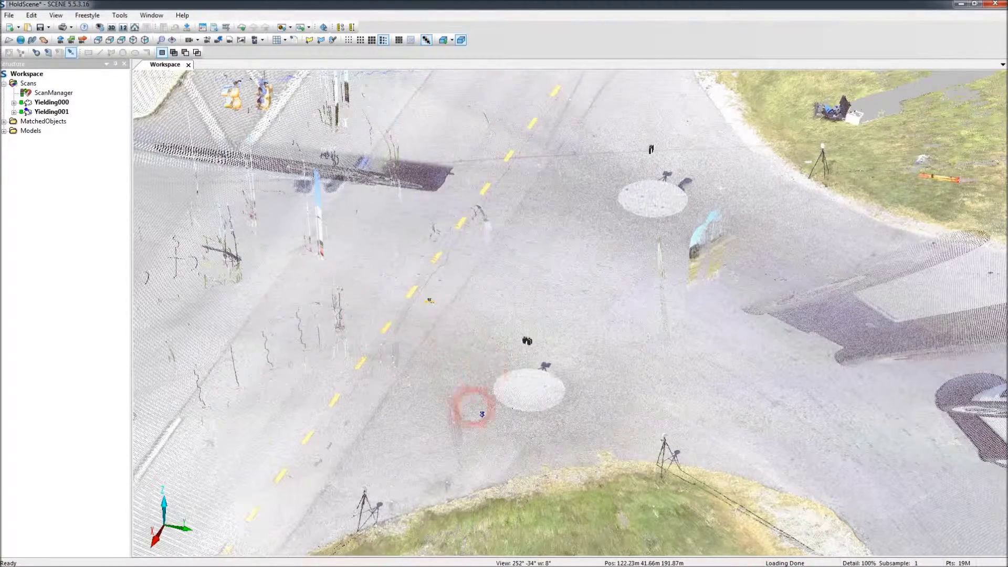
{"action": "scroll", "coordinate": [443, 459], "scroll_direction": "down", "scroll_amount": 3}
{"action": "scroll", "coordinate": [452, 464], "scroll_direction": "up", "scroll_amount": 2}
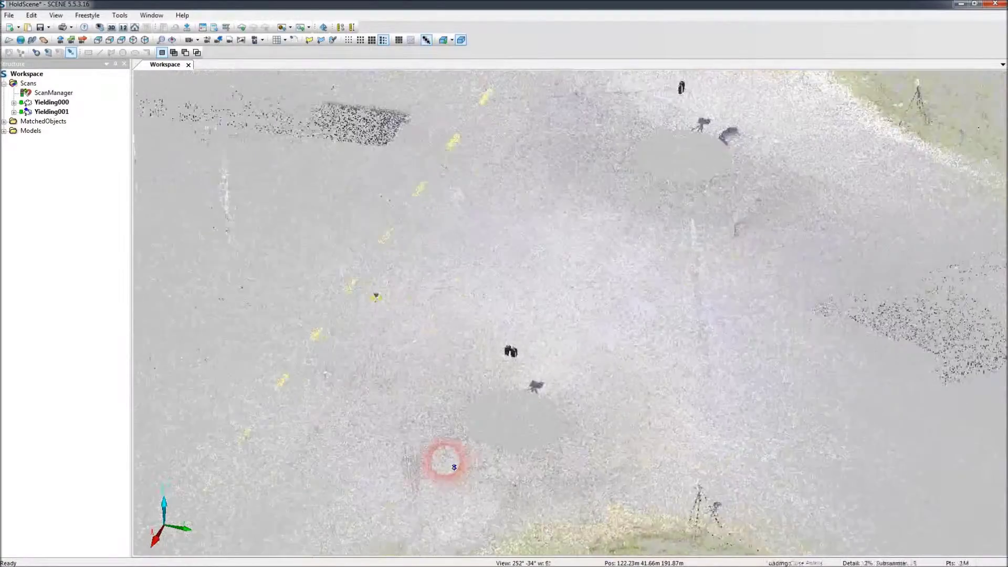
{"action": "scroll", "coordinate": [414, 362], "scroll_direction": "up", "scroll_amount": 2}
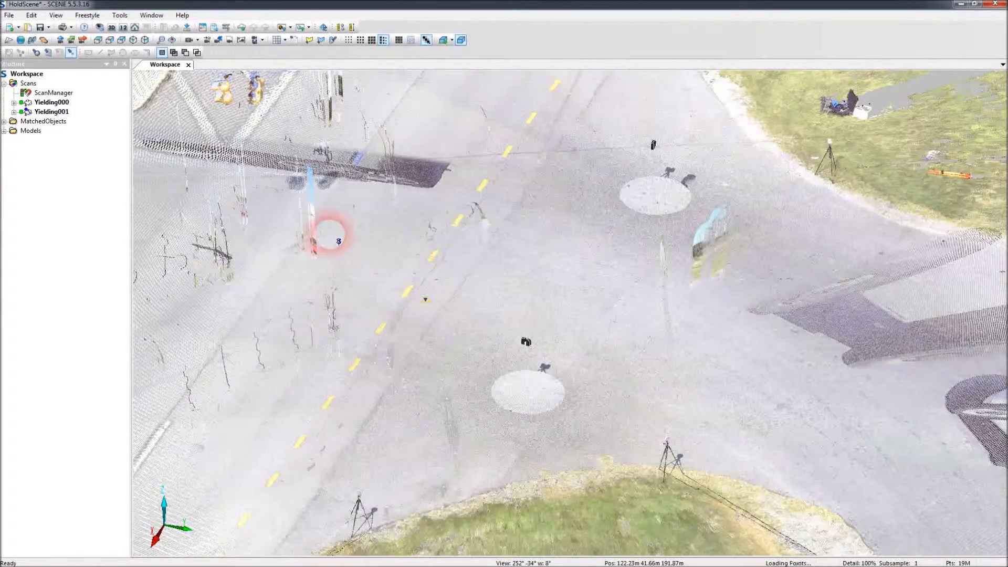
{"action": "scroll", "coordinate": [677, 410], "scroll_direction": "down", "scroll_amount": 2}
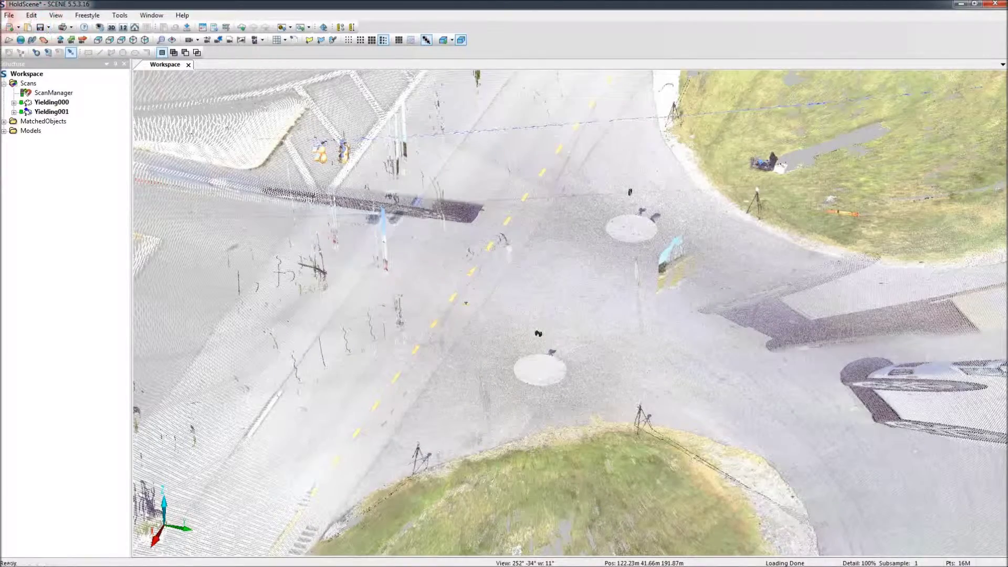
Import the VRML 2.0 model lebaron_150k_2k.wrl into the workspace in metres.
{"action": "left_click", "coordinate": [9, 15]}
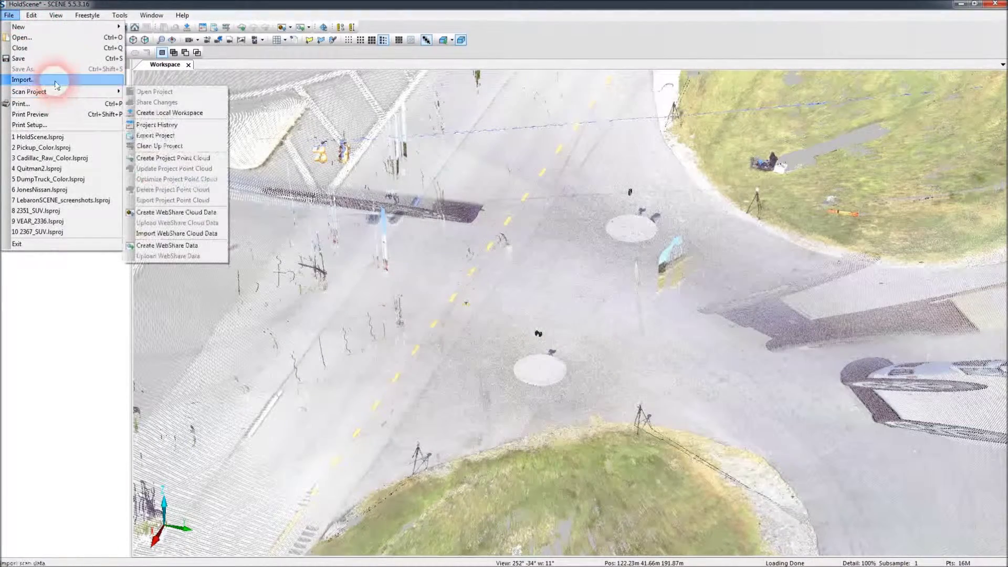
{"action": "left_click", "coordinate": [57, 79]}
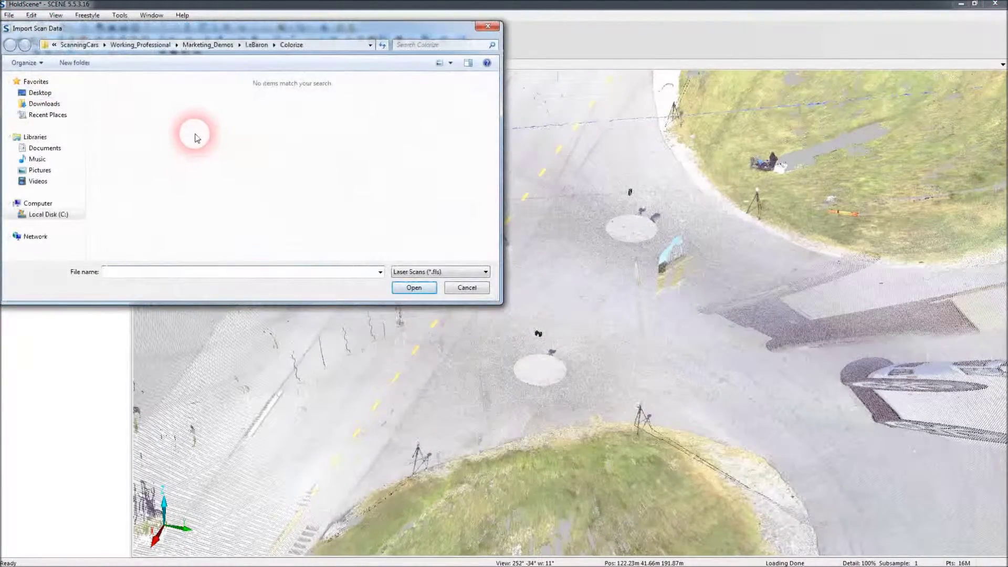
{"action": "left_click", "coordinate": [415, 272]}
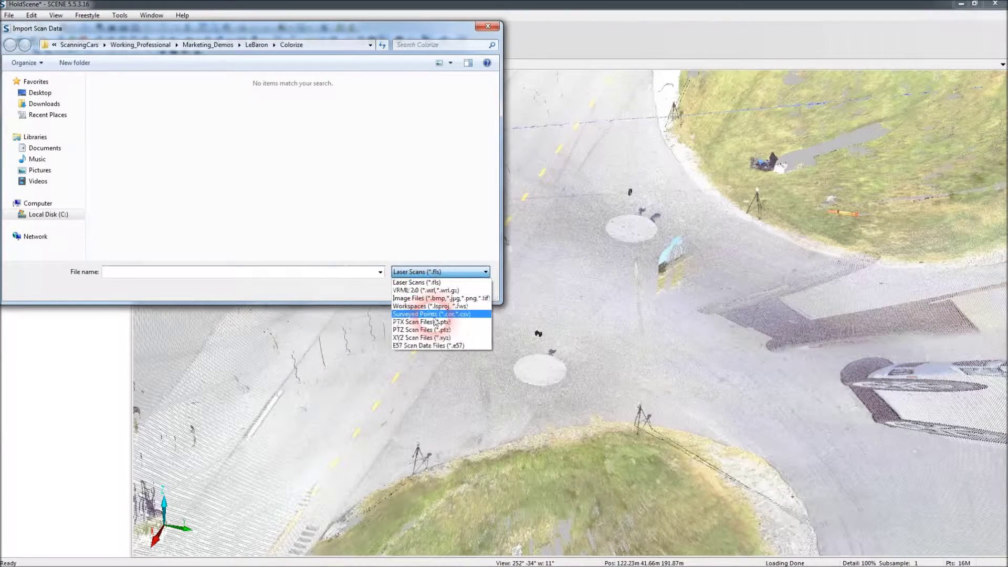
{"action": "left_click", "coordinate": [441, 292]}
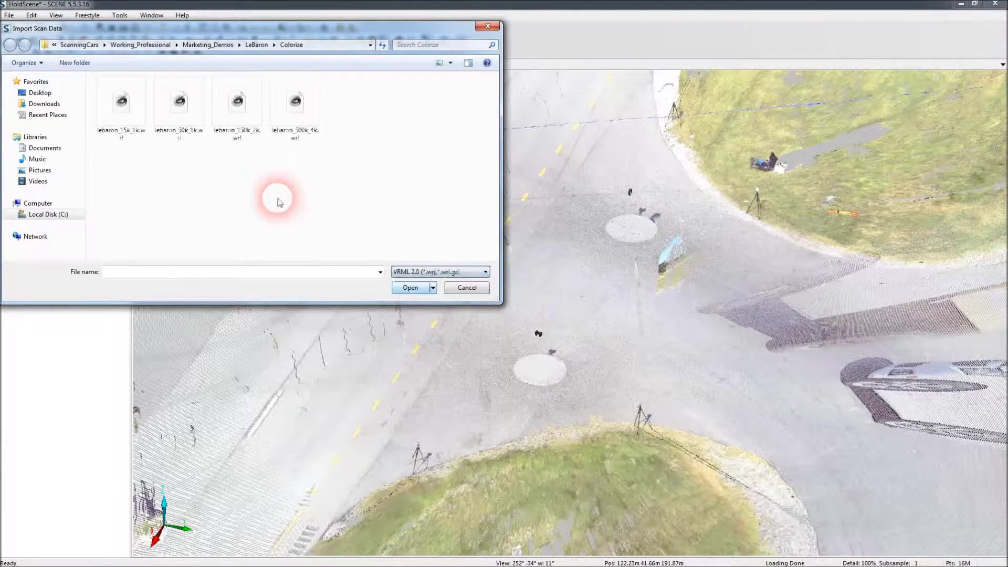
{"action": "left_click", "coordinate": [237, 122]}
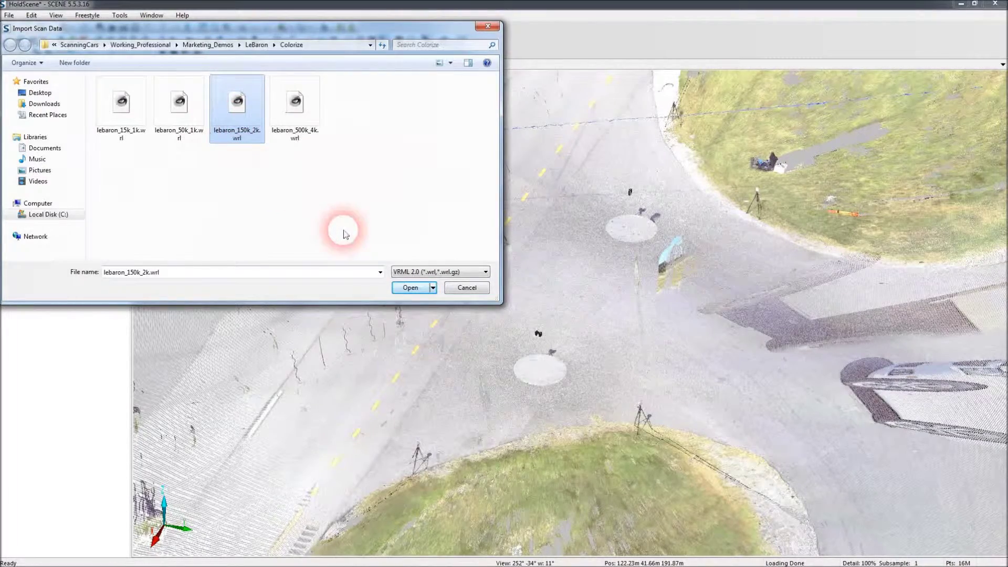
{"action": "left_click", "coordinate": [410, 287]}
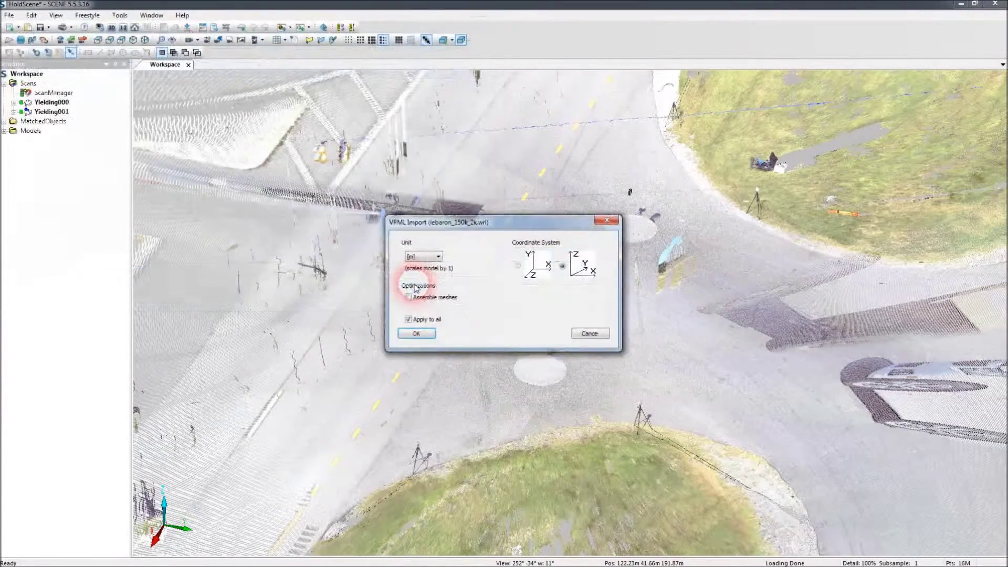
{"action": "left_click", "coordinate": [427, 337]}
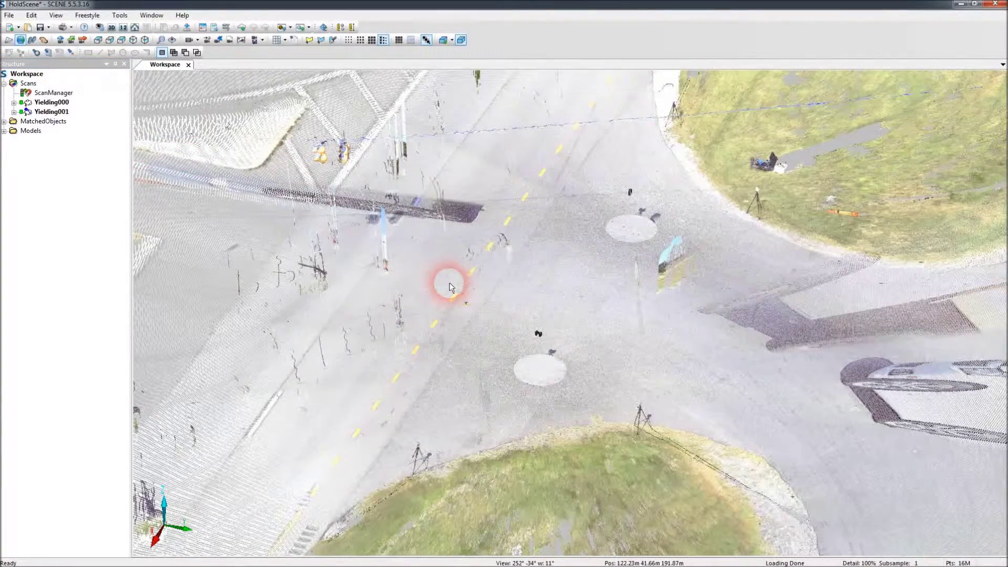
Pick a scan point on the road between the yellow centre line and the nearer white circle to read its global position.
{"action": "left_click", "coordinate": [71, 52]}
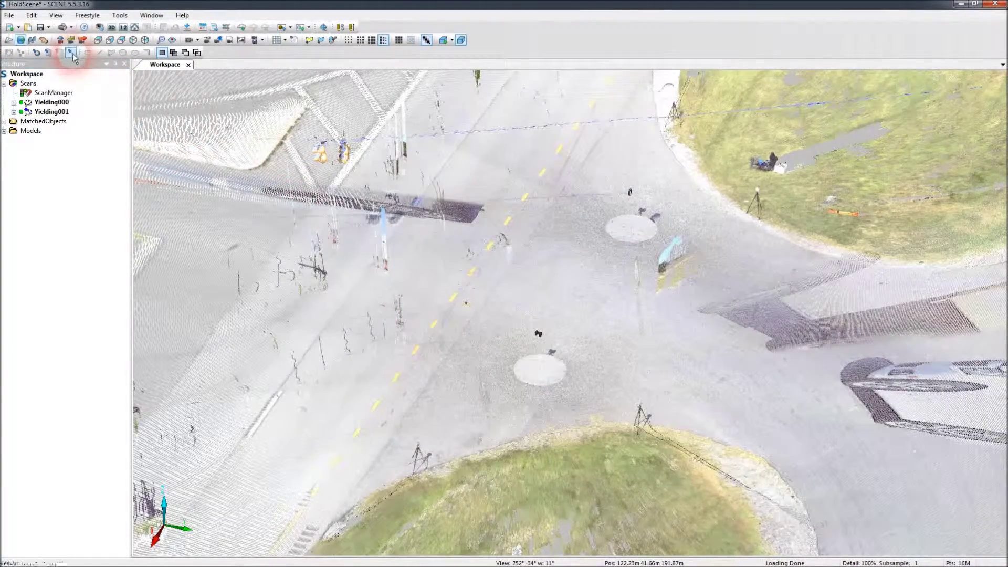
{"action": "left_click", "coordinate": [490, 334]}
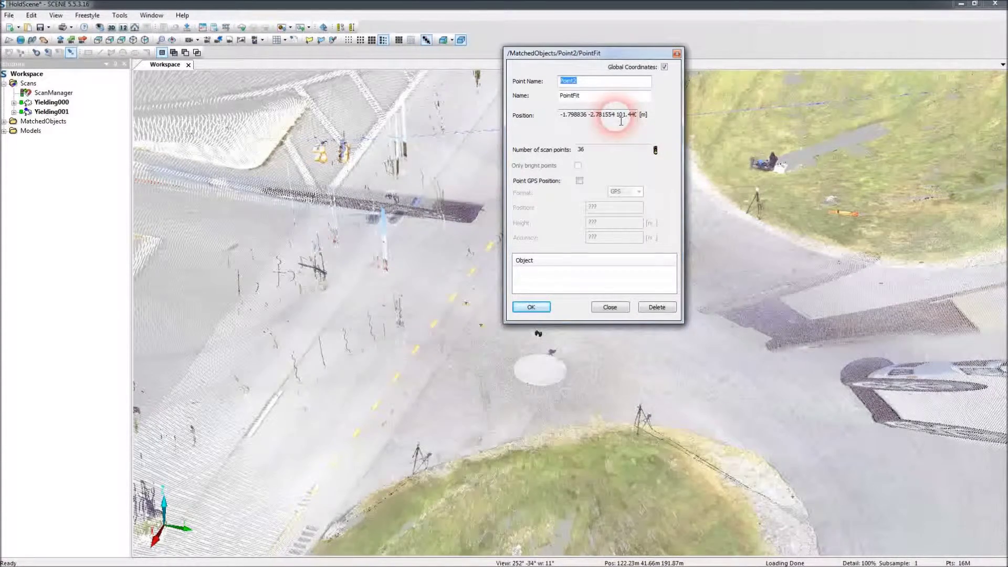
{"action": "left_click", "coordinate": [623, 307]}
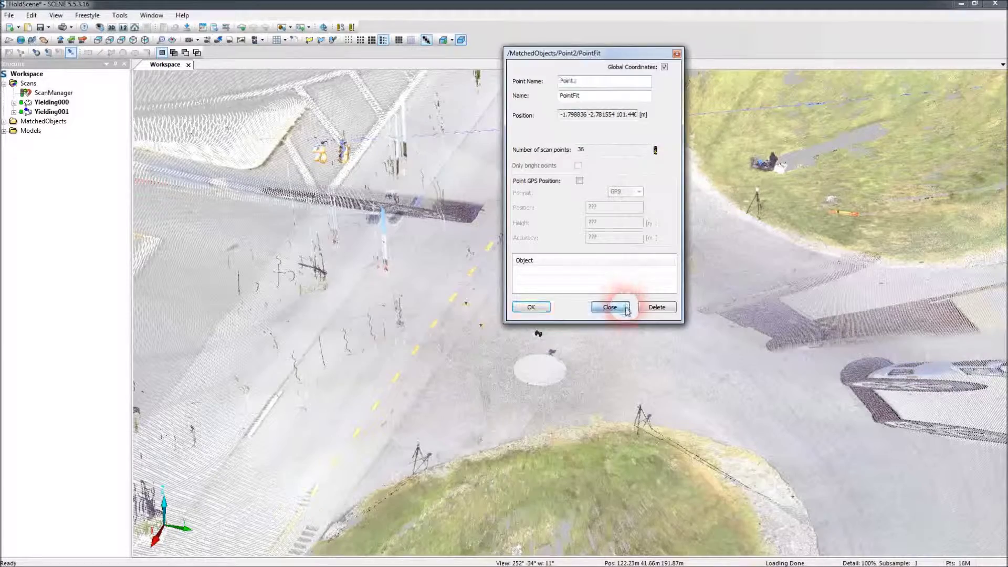
Set the position of the lebaron_150k_2k1 model to X -1.8, Y -2.8 and Z 101.4 m in its transformation properties.
{"action": "left_click", "coordinate": [4, 130]}
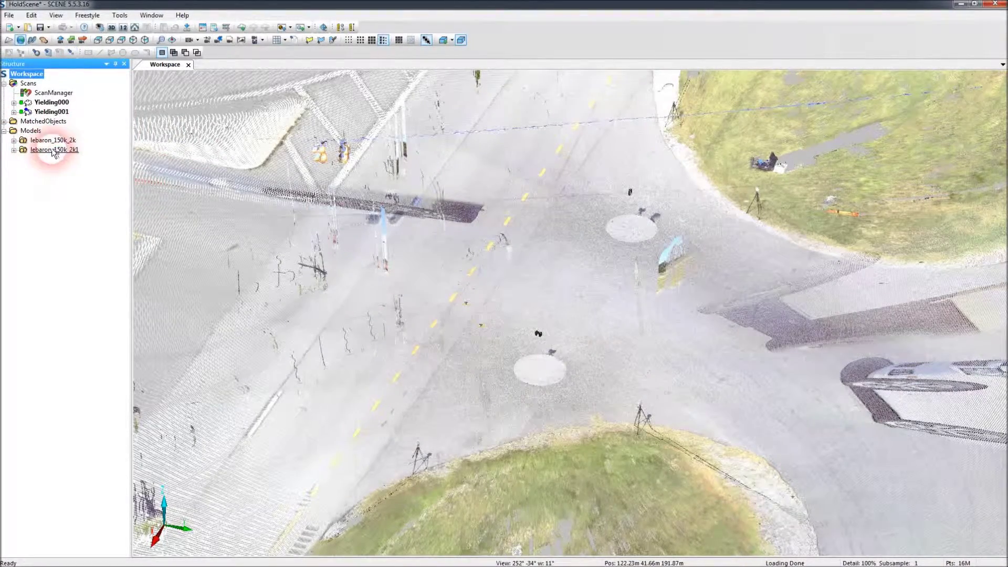
{"action": "left_click", "coordinate": [14, 149]}
{"action": "left_click", "coordinate": [39, 150]}
{"action": "double_click", "coordinate": [39, 150]}
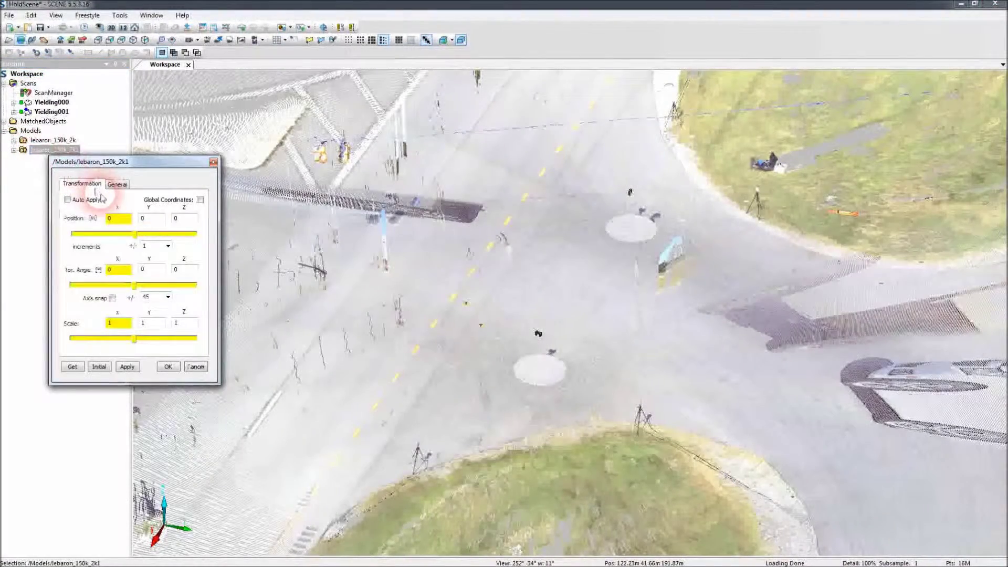
{"action": "left_click_drag", "start_coordinate": [113, 219], "coordinate": [95, 223]}
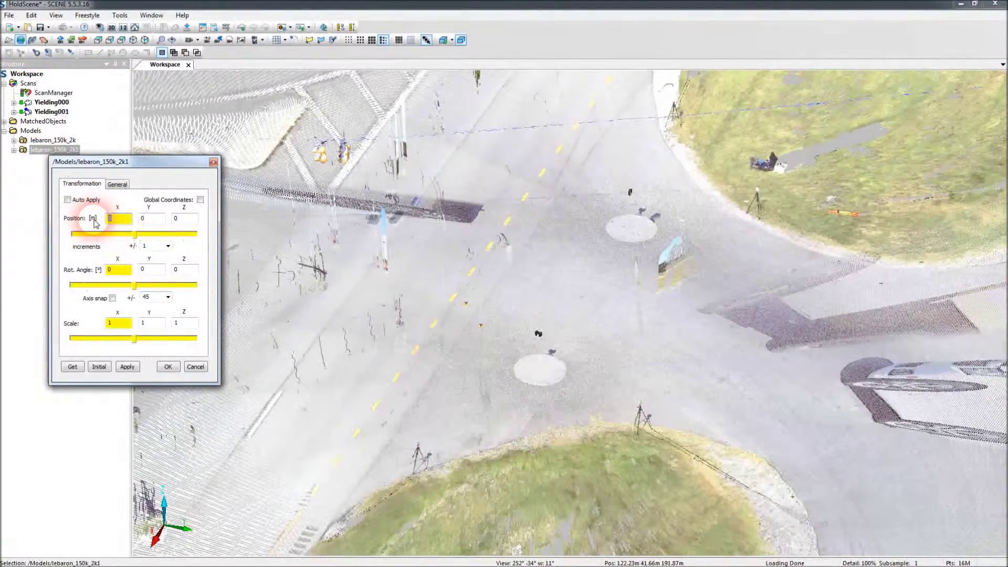
{"action": "key", "text": "BackSpace"}
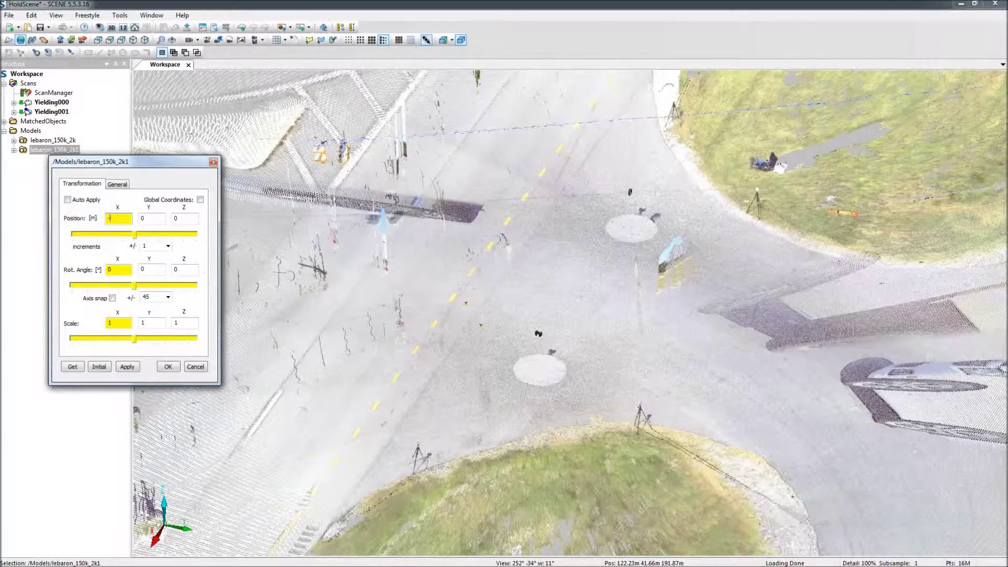
{"action": "left_click_drag", "start_coordinate": [147, 220], "coordinate": [129, 222]}
{"action": "type", "text": "-"}
{"action": "type", "text": "2.8"}
{"action": "left_click", "coordinate": [185, 218]}
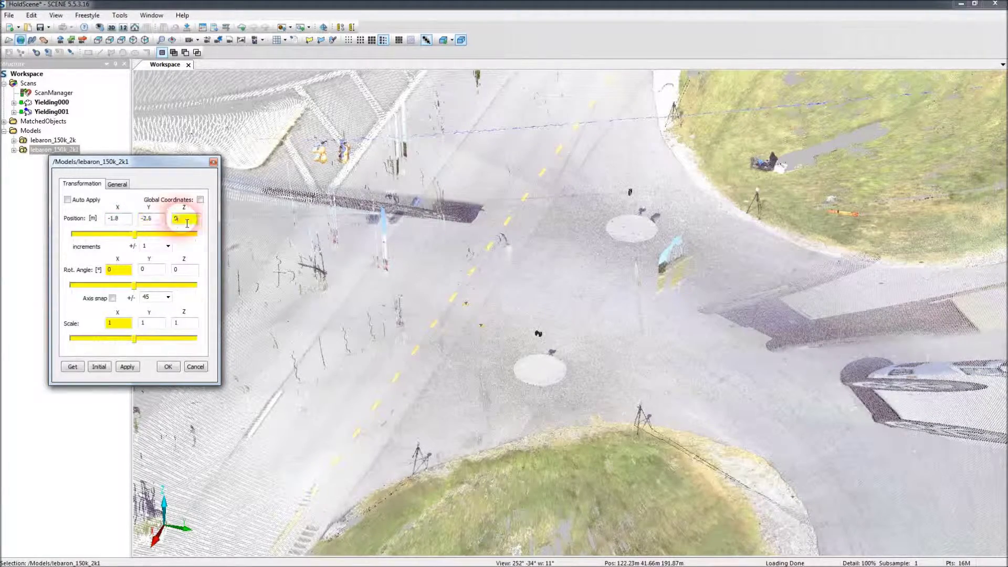
{"action": "type", "text": "101.4"}
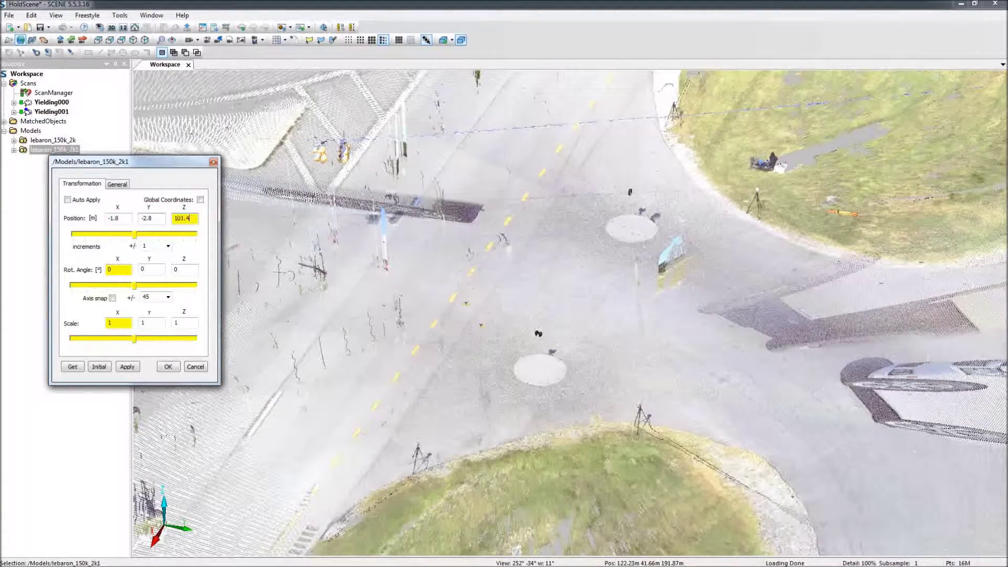
Enable global coordinates for the lebaron_150k_2k1 model and apply its transformation.
{"action": "left_click", "coordinate": [169, 247]}
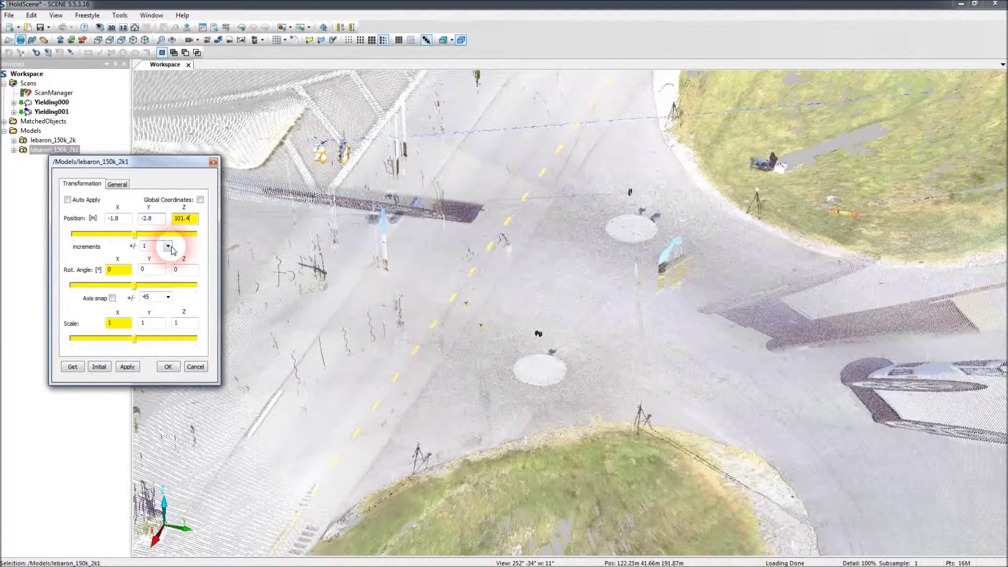
{"action": "left_click", "coordinate": [200, 200]}
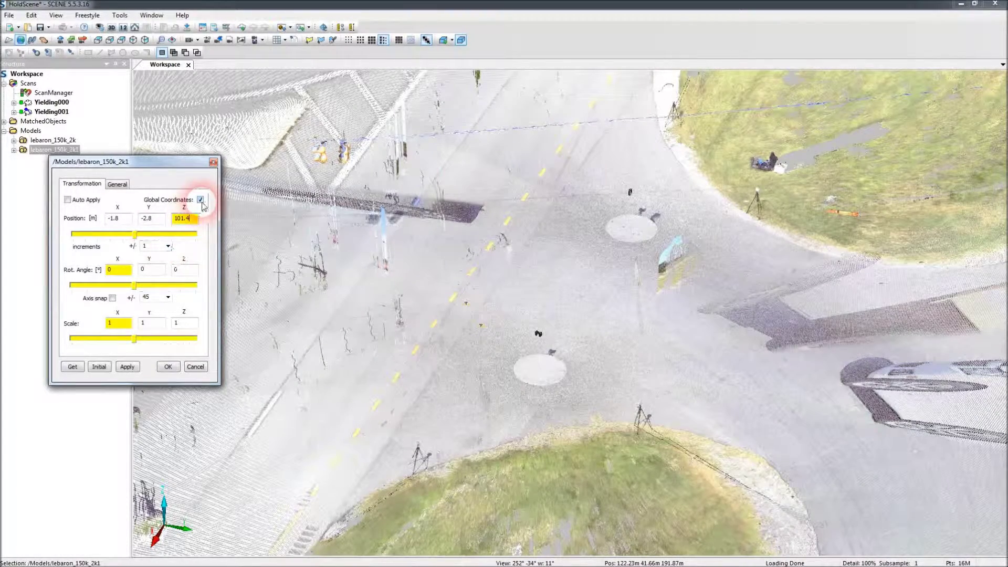
{"action": "left_click", "coordinate": [185, 215]}
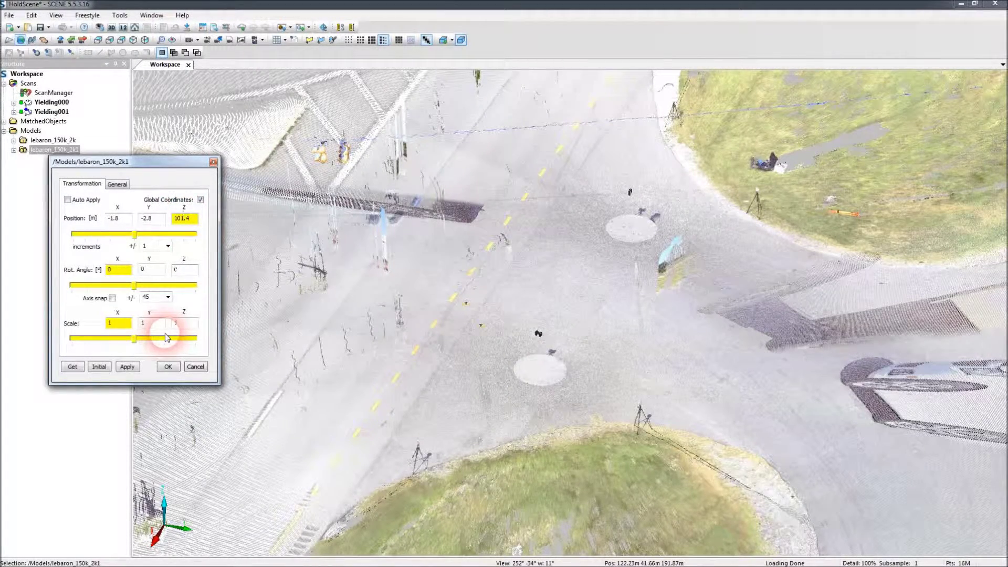
{"action": "left_click", "coordinate": [130, 367]}
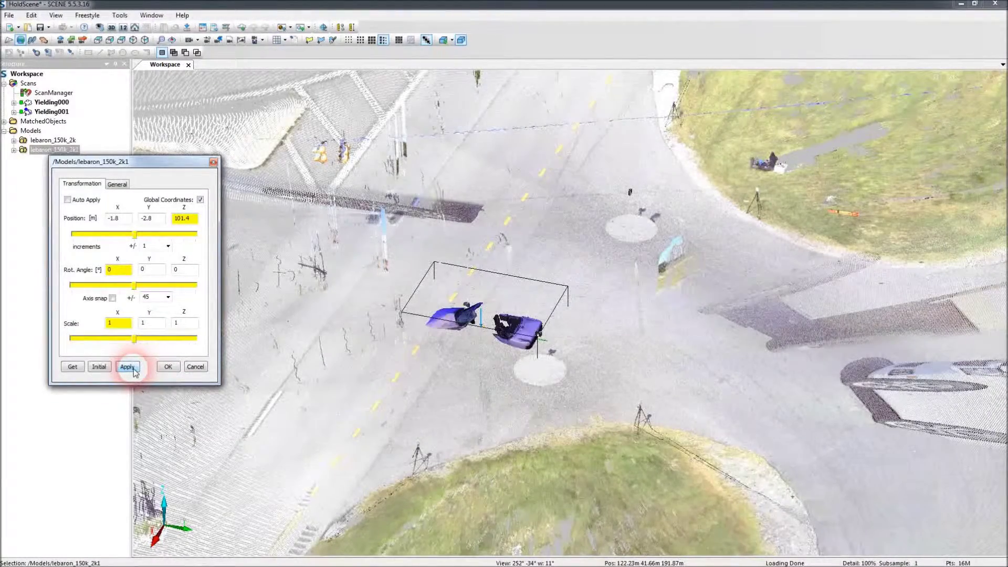
Raise the car model by setting its Z position to 102.4 m and apply the change.
{"action": "left_click", "coordinate": [189, 220]}
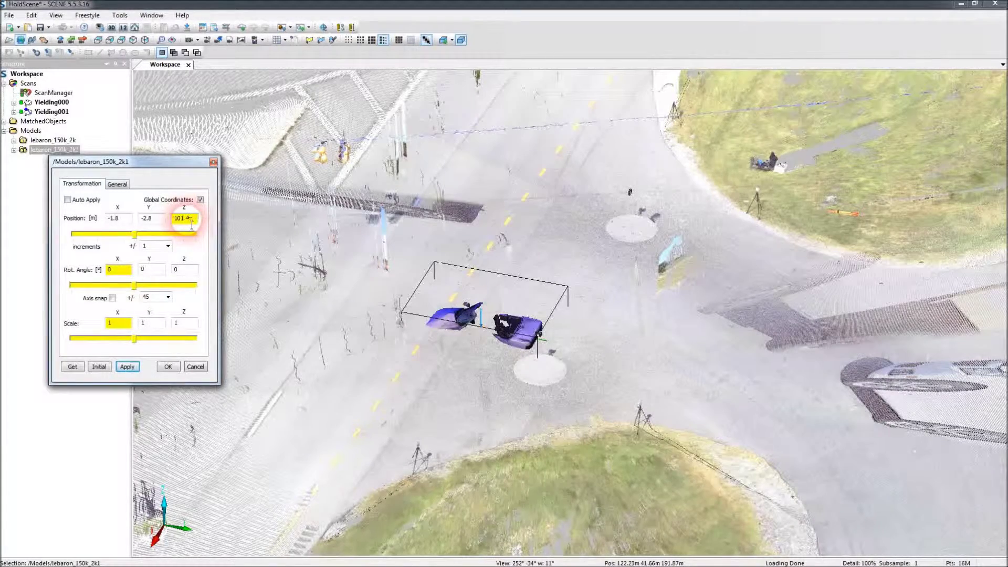
{"action": "left_click_drag", "start_coordinate": [180, 219], "coordinate": [183, 219]}
{"action": "left_click", "coordinate": [448, 331]}
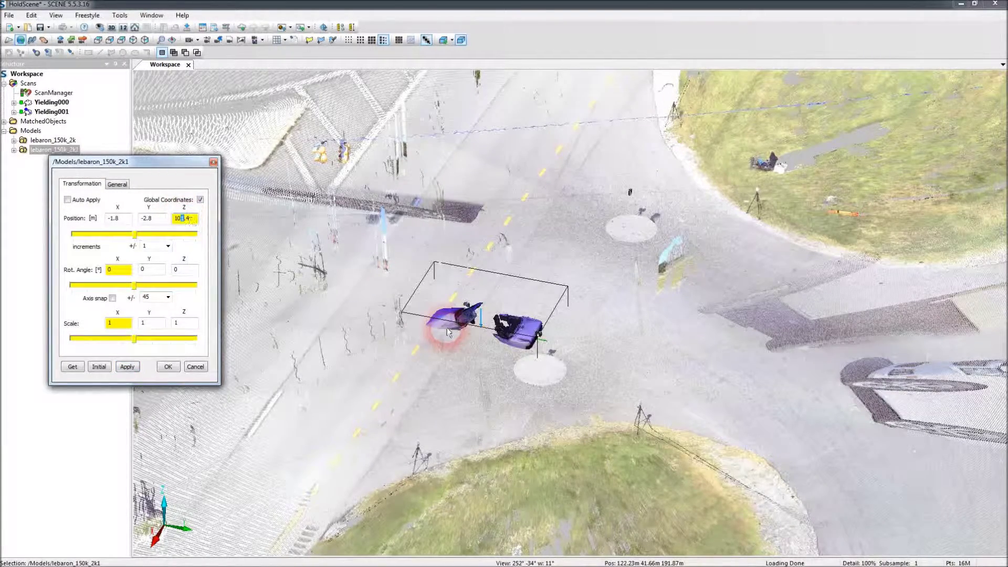
{"action": "type", "text": "2"}
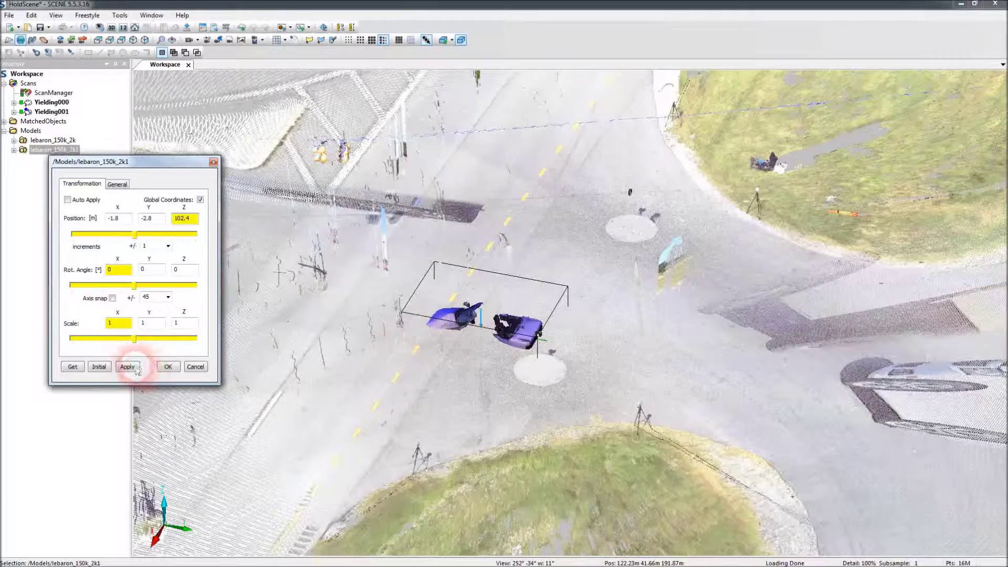
{"action": "left_click", "coordinate": [128, 366]}
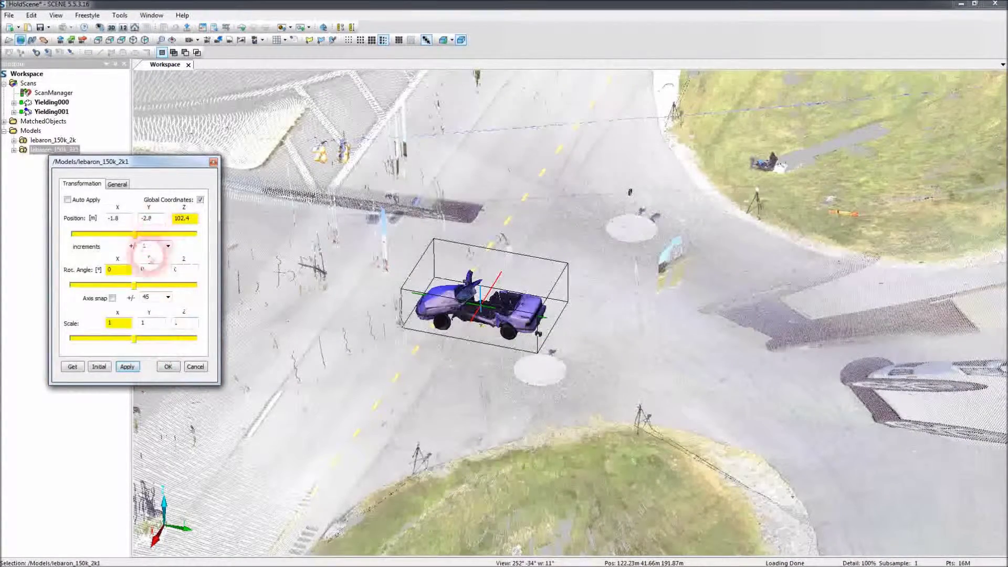
Rotate the car model to -165° about the Z axis and apply the change.
{"action": "left_click", "coordinate": [121, 269]}
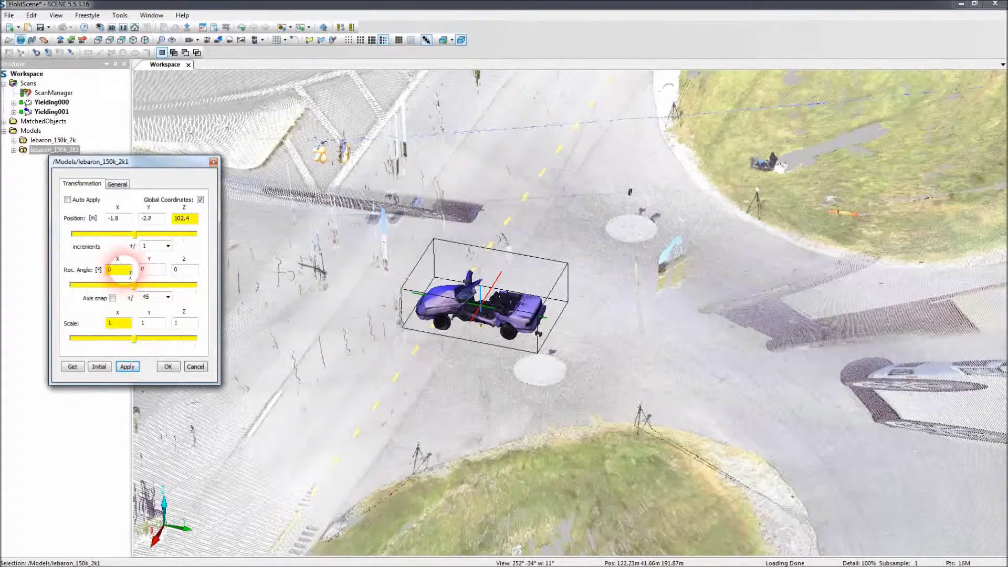
{"action": "left_click", "coordinate": [182, 271]}
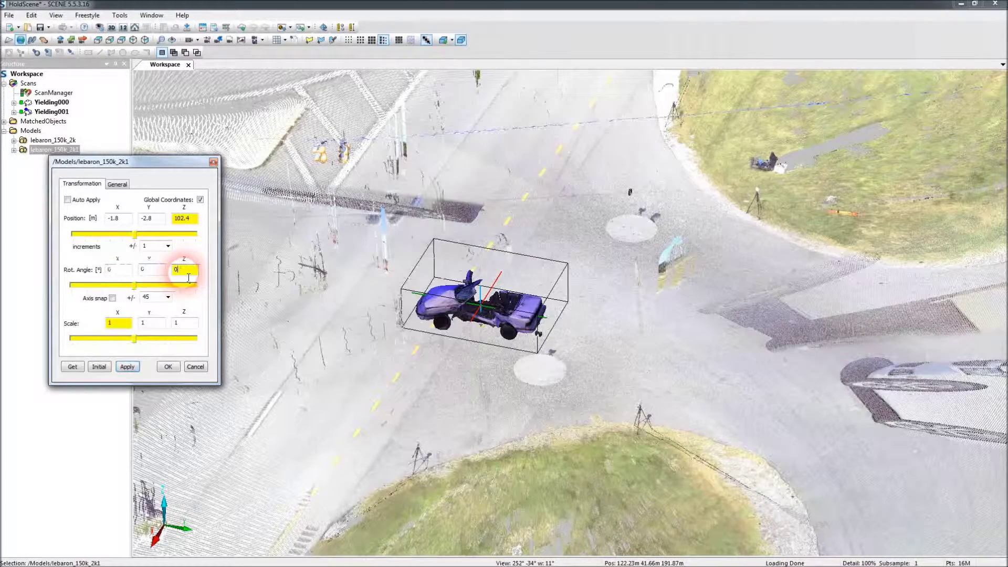
{"action": "left_click_drag", "start_coordinate": [189, 278], "coordinate": [171, 277]}
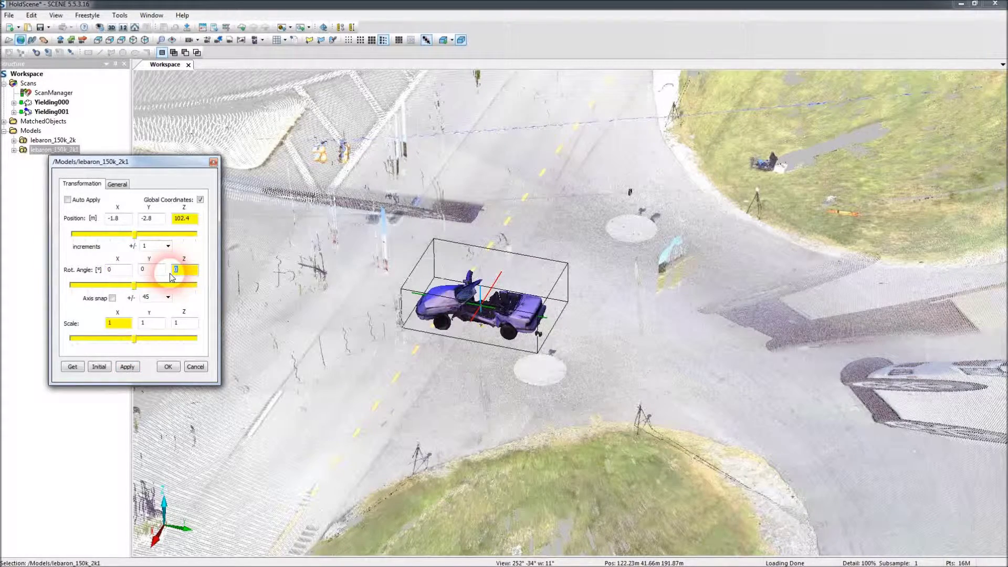
{"action": "type", "text": "-165"}
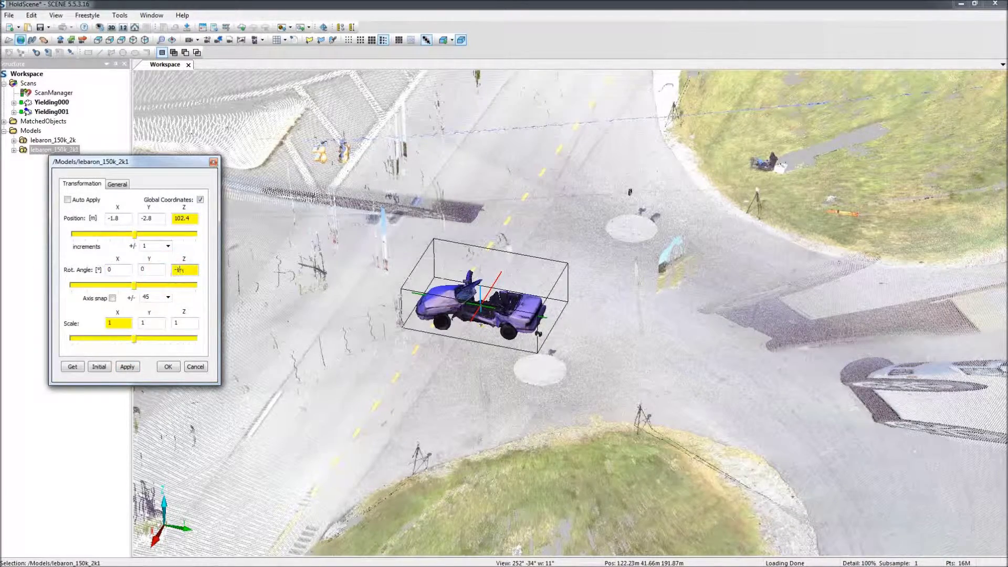
{"action": "left_click", "coordinate": [132, 369]}
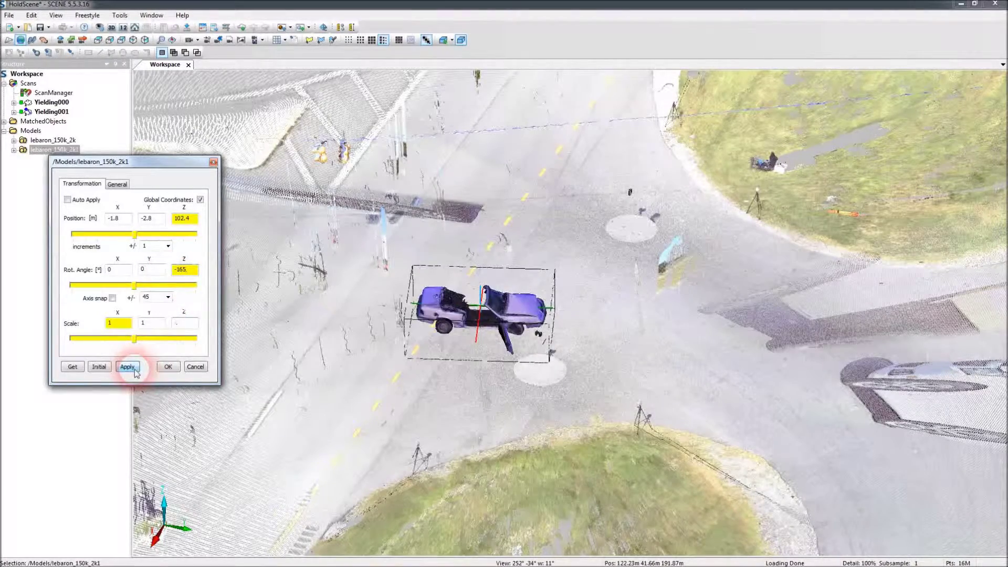
Clear the selection of the car model in the 3D view.
{"action": "left_click", "coordinate": [578, 317]}
{"action": "left_click", "coordinate": [480, 382]}
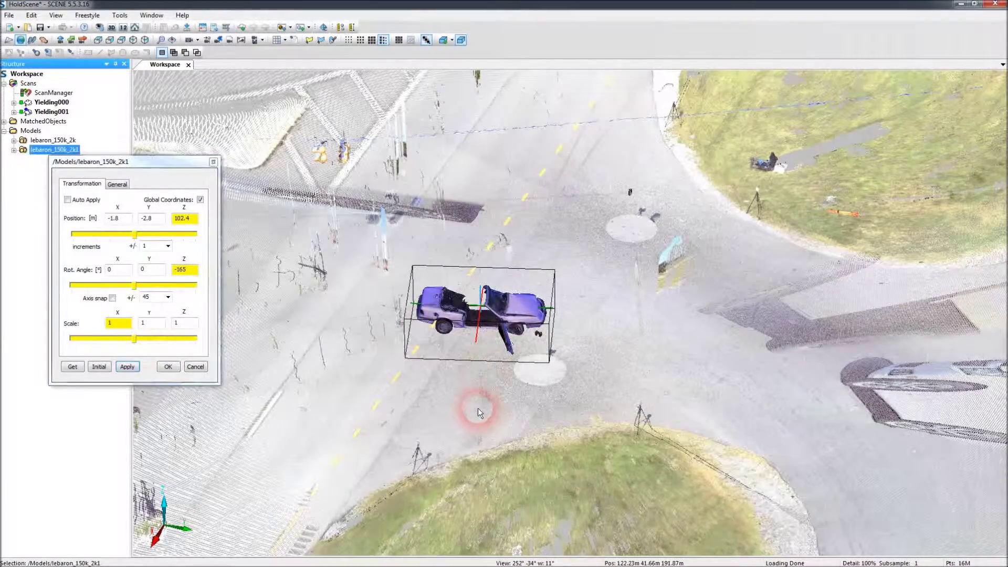
{"action": "right_click", "coordinate": [469, 405]}
{"action": "left_click", "coordinate": [519, 401]}
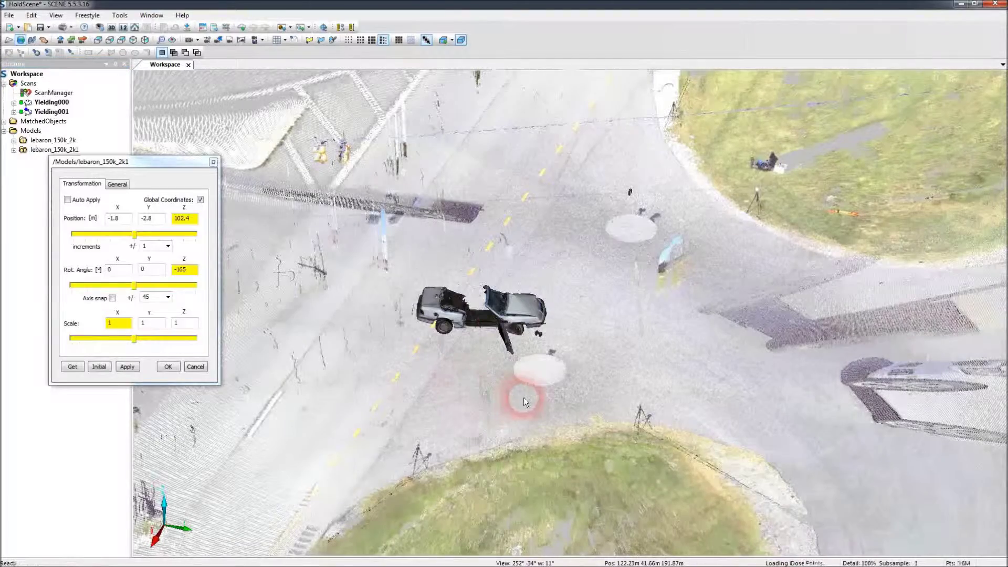
Accept the car model's transformation settings and view the car from road level.
{"action": "left_click", "coordinate": [505, 389]}
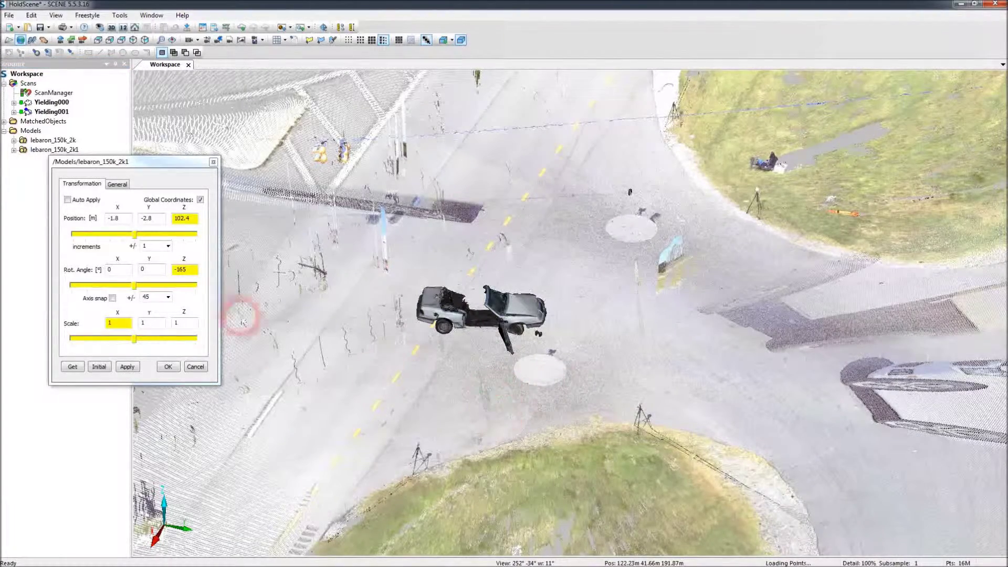
{"action": "left_click", "coordinate": [168, 367]}
{"action": "left_click_drag", "start_coordinate": [518, 386], "coordinate": [395, 298]}
{"action": "left_click", "coordinate": [396, 254]}
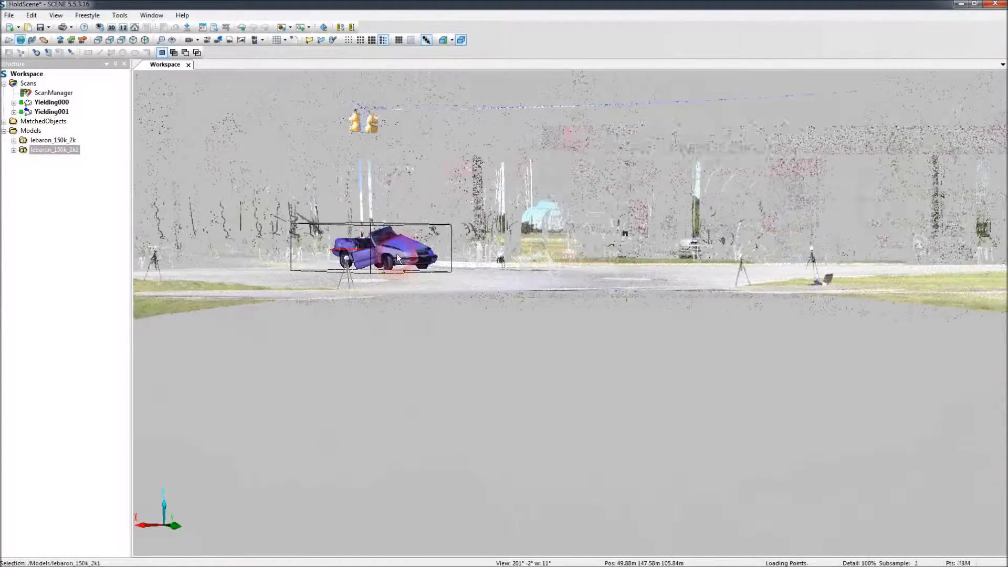
{"action": "double_click", "coordinate": [396, 254]}
{"action": "left_click", "coordinate": [551, 385]}
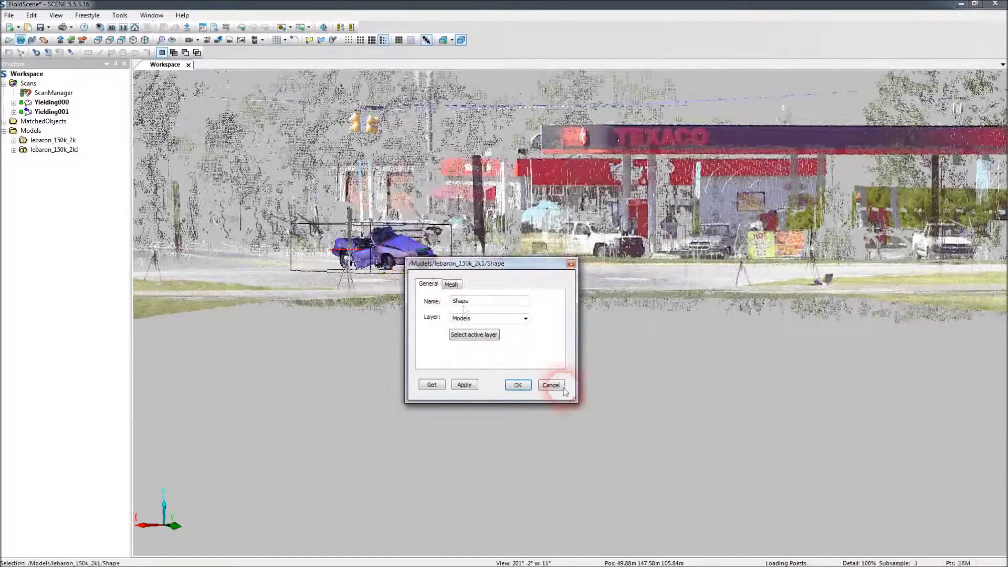
{"action": "double_click", "coordinate": [47, 141]}
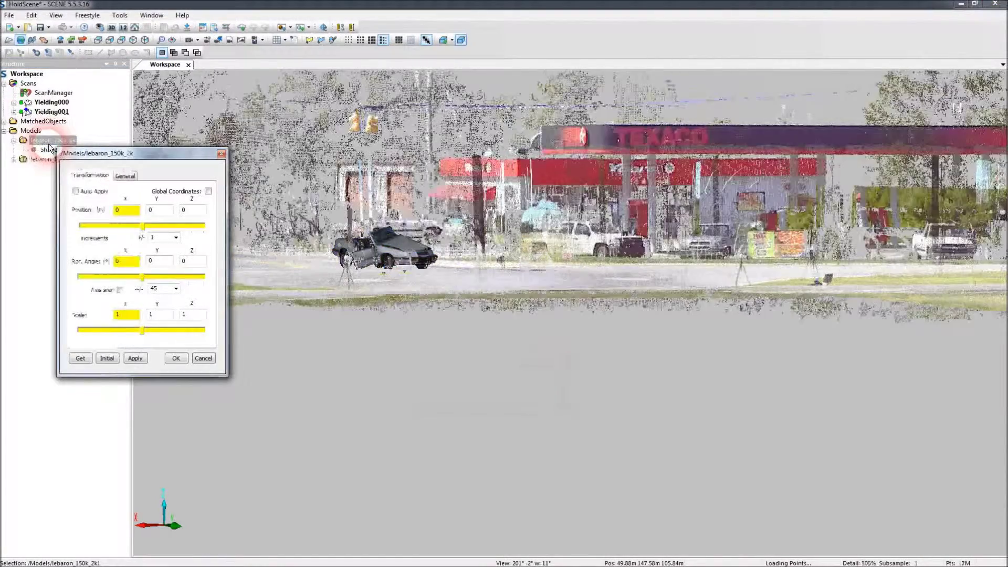
{"action": "left_click", "coordinate": [175, 358]}
Lower the lebaron_150k_2k1 model onto the road by setting its Z position to 102.0 m and accept the transformation.
{"action": "double_click", "coordinate": [54, 159]}
{"action": "left_click", "coordinate": [203, 225]}
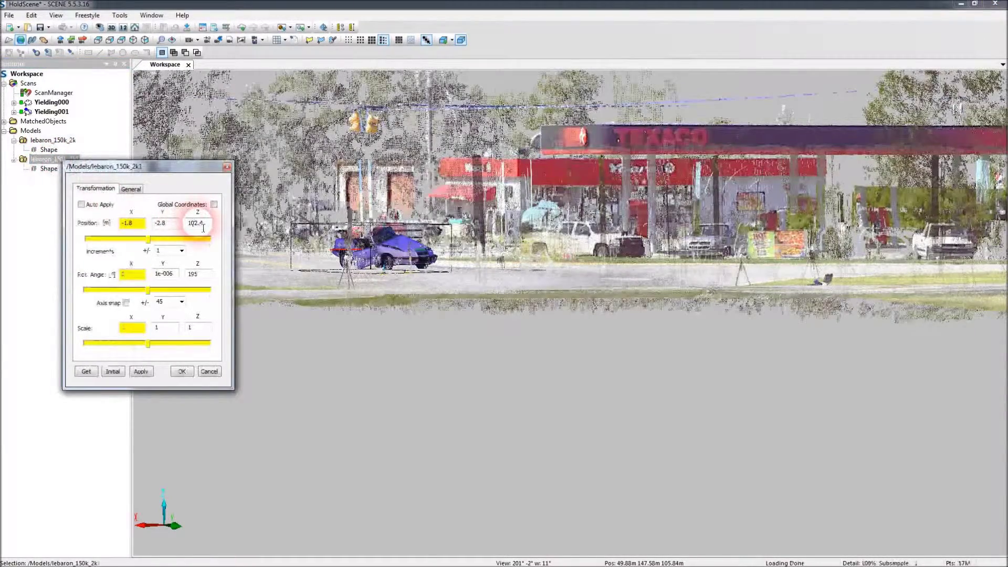
{"action": "double_click", "coordinate": [202, 225]}
{"action": "type", "text": "0"}
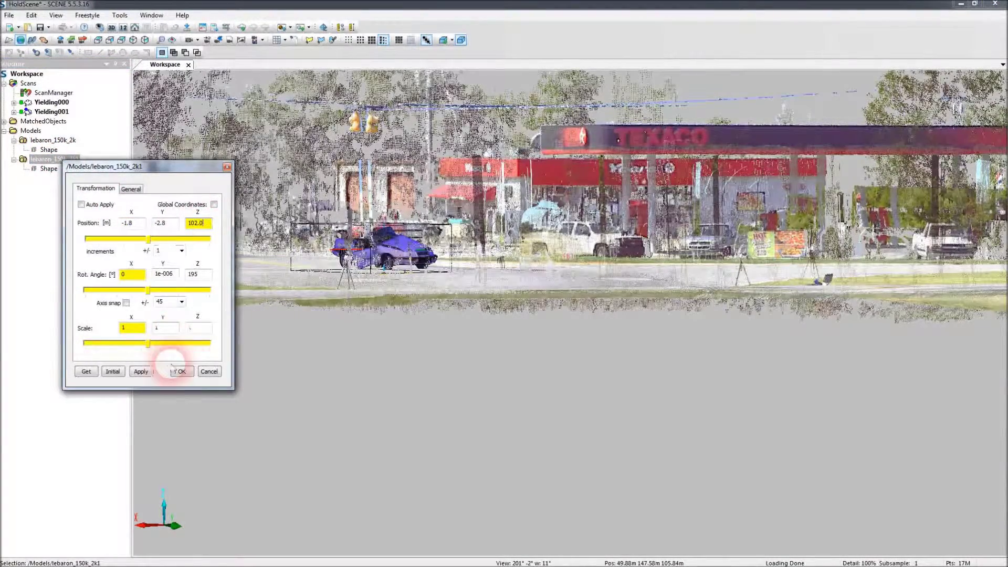
{"action": "left_click", "coordinate": [141, 371]}
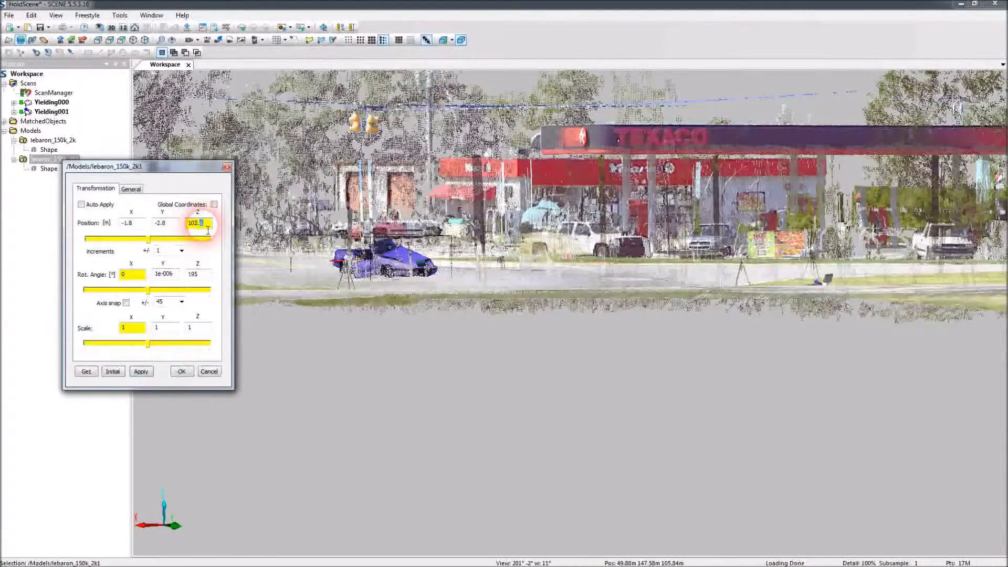
{"action": "left_click", "coordinate": [181, 371]}
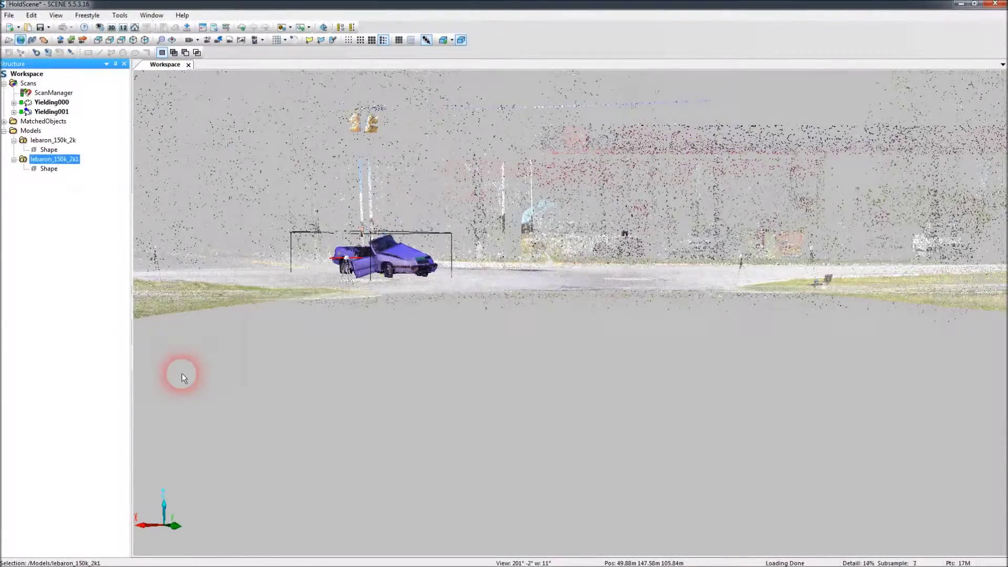
Examine how the LeBaron sits on the roadway from elevated views and up close.
{"action": "right_click", "coordinate": [373, 319]}
{"action": "left_click", "coordinate": [301, 357]}
{"action": "left_click_drag", "start_coordinate": [328, 360], "coordinate": [262, 377]}
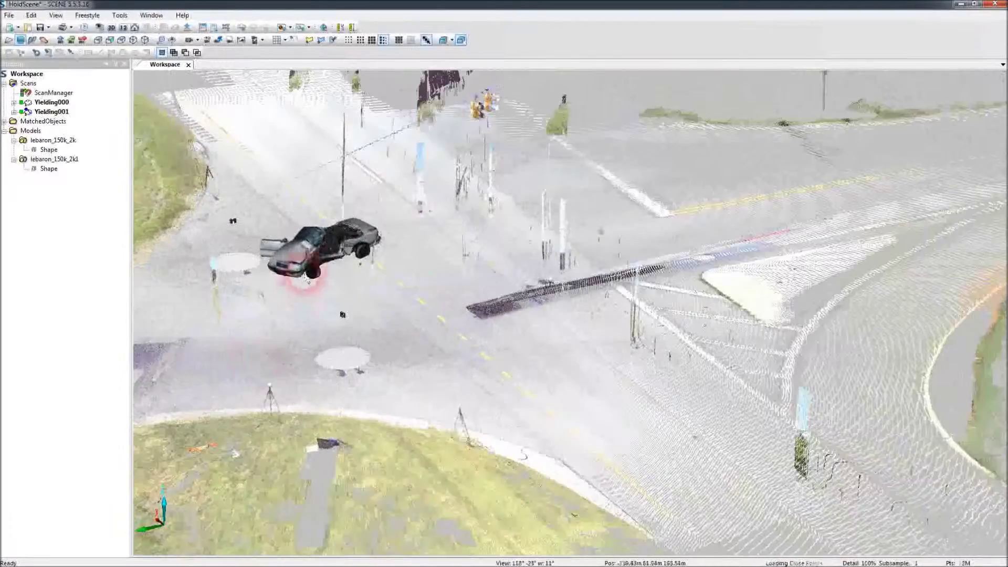
{"action": "right_click", "coordinate": [420, 311]}
{"action": "left_click", "coordinate": [358, 277]}
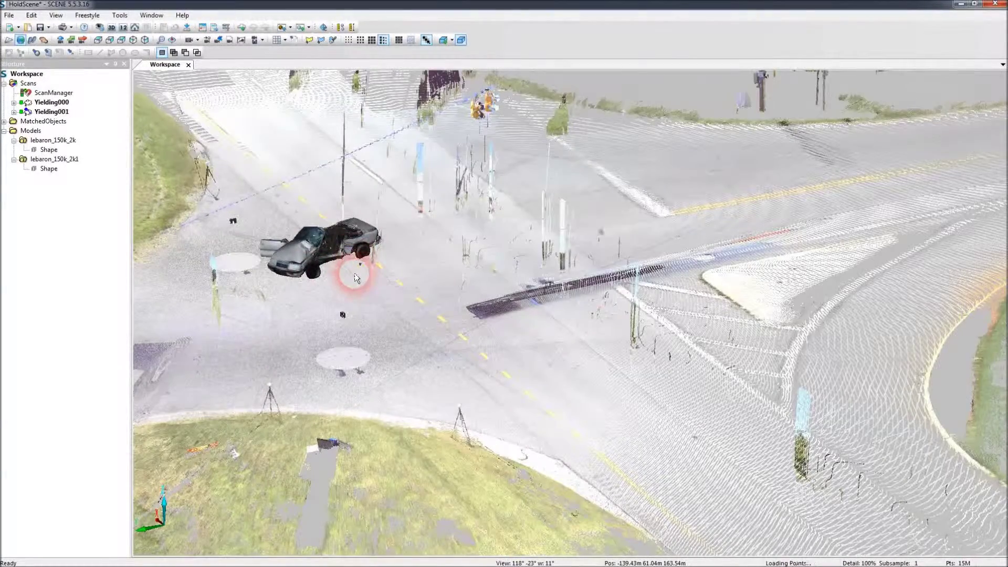
{"action": "left_click_drag", "start_coordinate": [360, 278], "coordinate": [444, 415]}
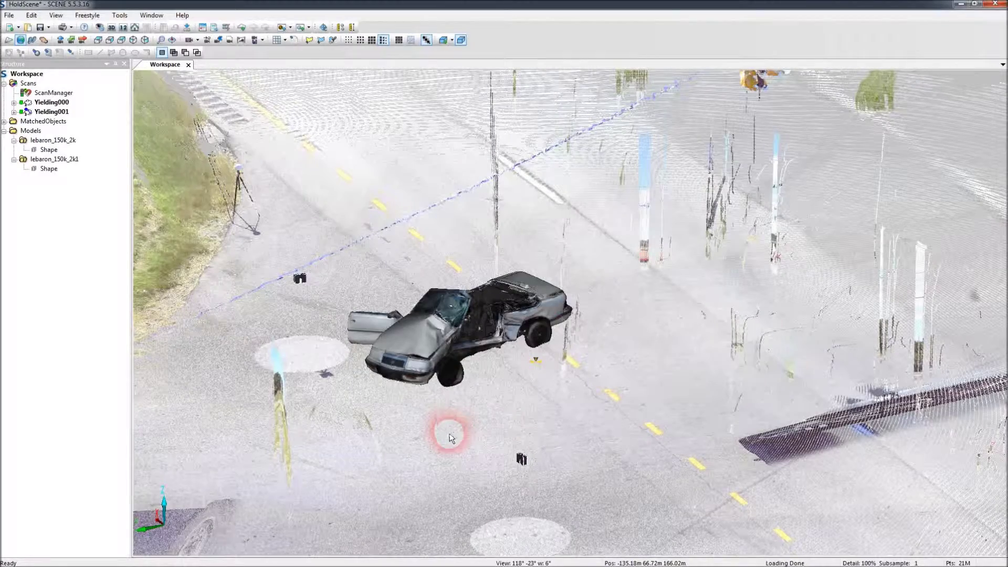
{"action": "left_click_drag", "start_coordinate": [479, 446], "coordinate": [210, 189]}
Start a scan data import and browse to the Colorize folder of Pickup in Marketing_Demos.
{"action": "left_click", "coordinate": [9, 15]}
{"action": "left_click", "coordinate": [33, 74]}
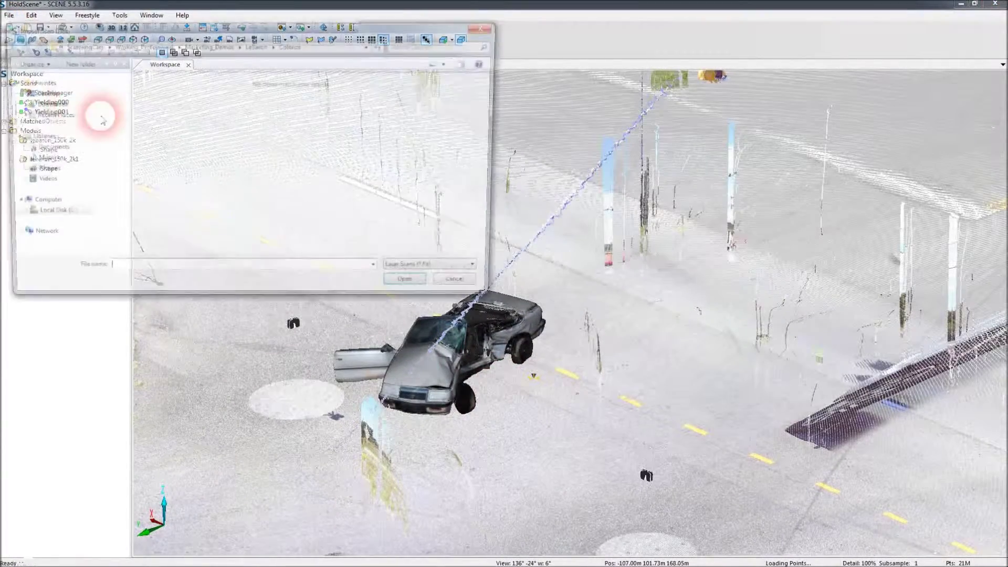
{"action": "left_click", "coordinate": [212, 45]}
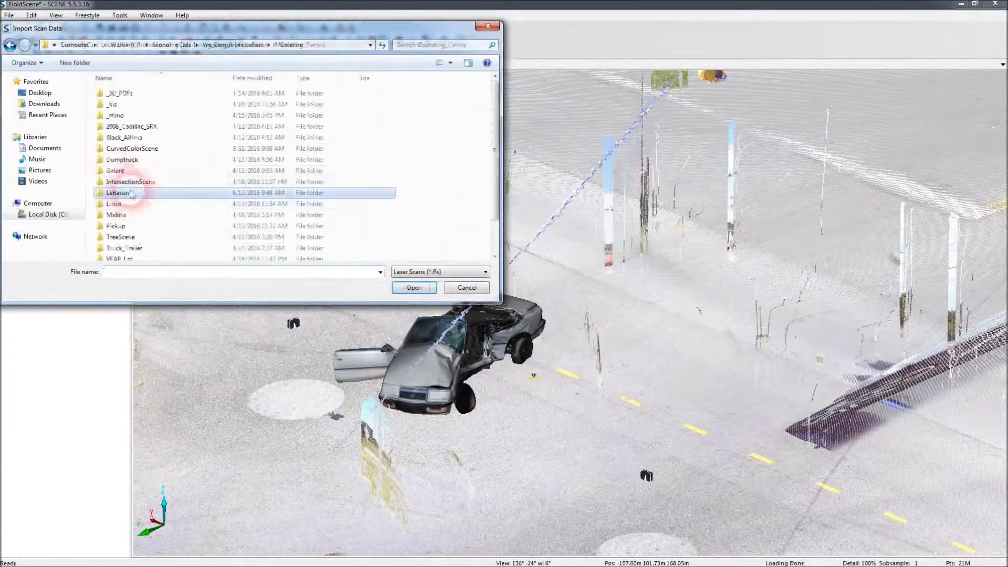
{"action": "double_click", "coordinate": [129, 227]}
{"action": "double_click", "coordinate": [129, 105]}
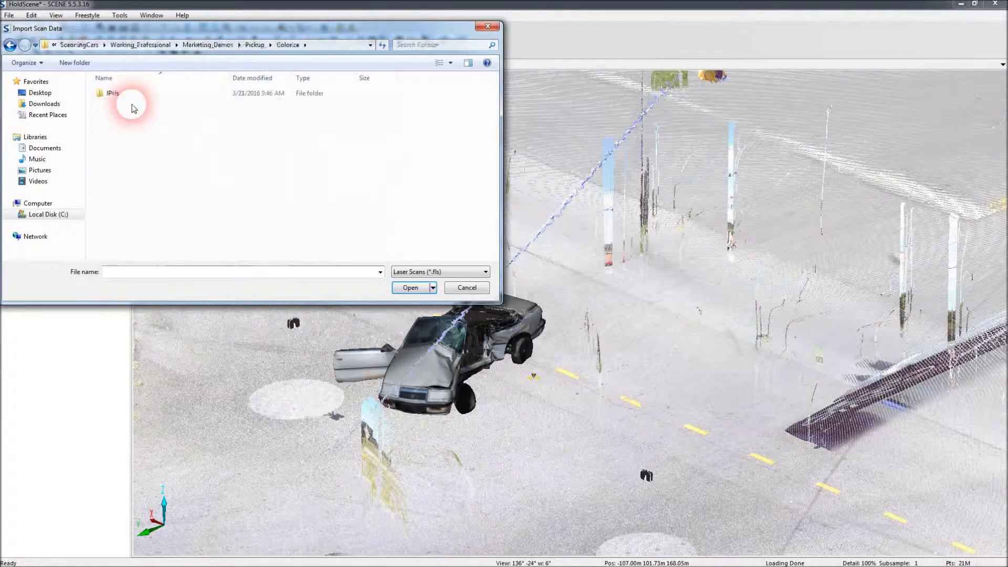
Filter the import for VRML 2.0 files and import pickup_150k_2k.wrl into the scene.
{"action": "left_click", "coordinate": [407, 270]}
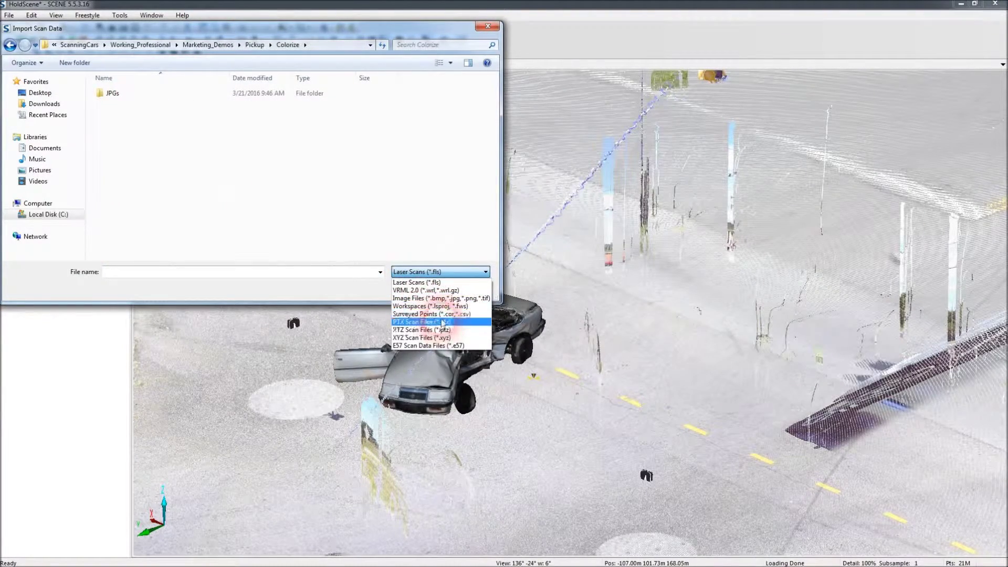
{"action": "left_click", "coordinate": [425, 291]}
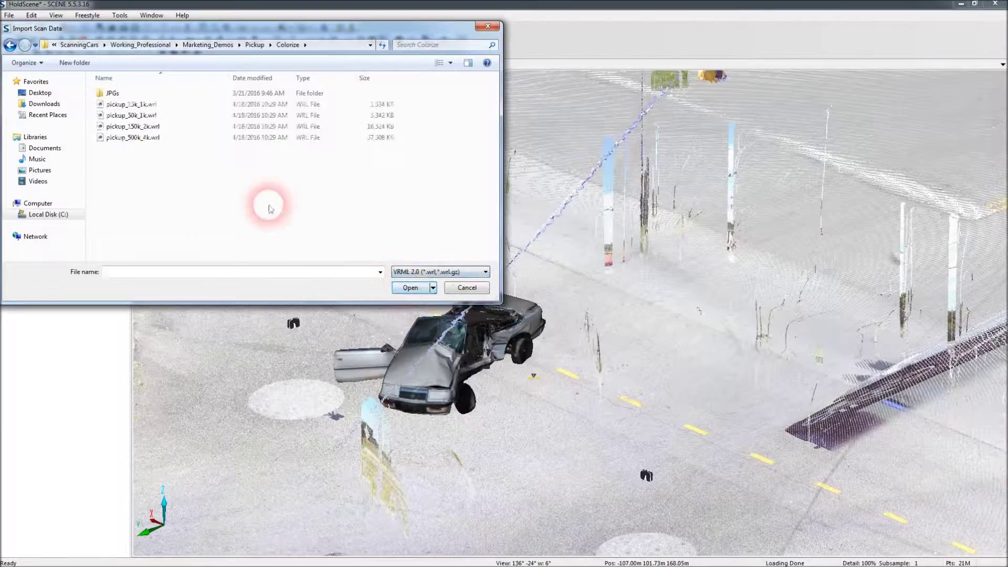
{"action": "left_click", "coordinate": [132, 126]}
{"action": "left_click", "coordinate": [411, 287]}
{"action": "left_click", "coordinate": [409, 319]}
{"action": "left_click", "coordinate": [426, 334]}
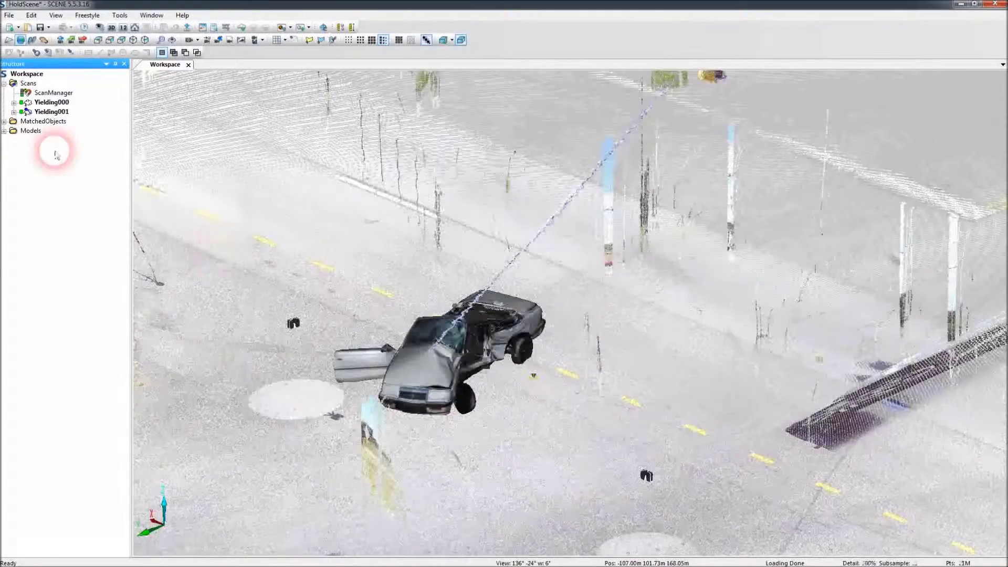
Open the transformation settings of the pickup_150k_2k model, set its Z position to 101 m and apply the change.
{"action": "left_click", "coordinate": [30, 132]}
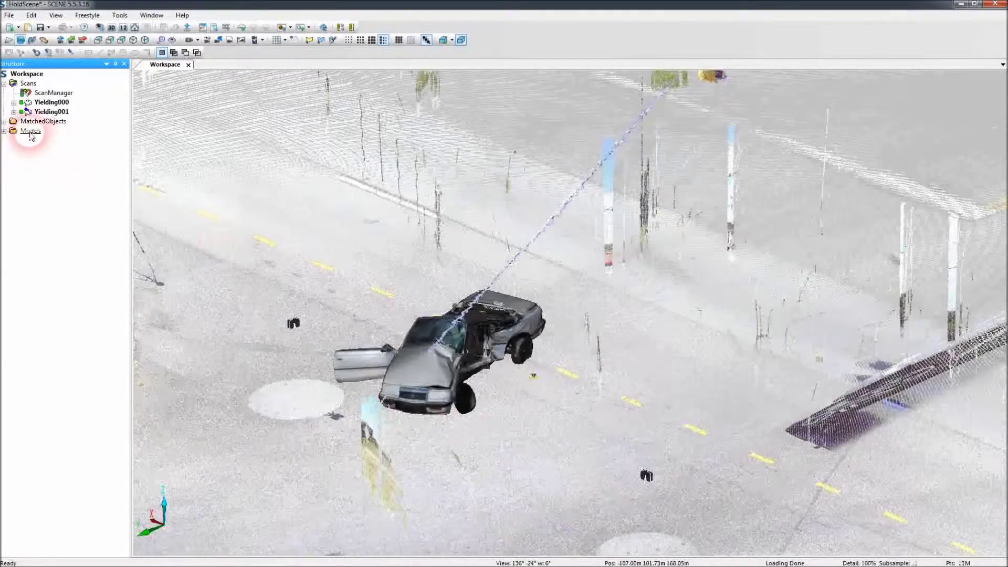
{"action": "left_click", "coordinate": [5, 132]}
{"action": "double_click", "coordinate": [51, 160]}
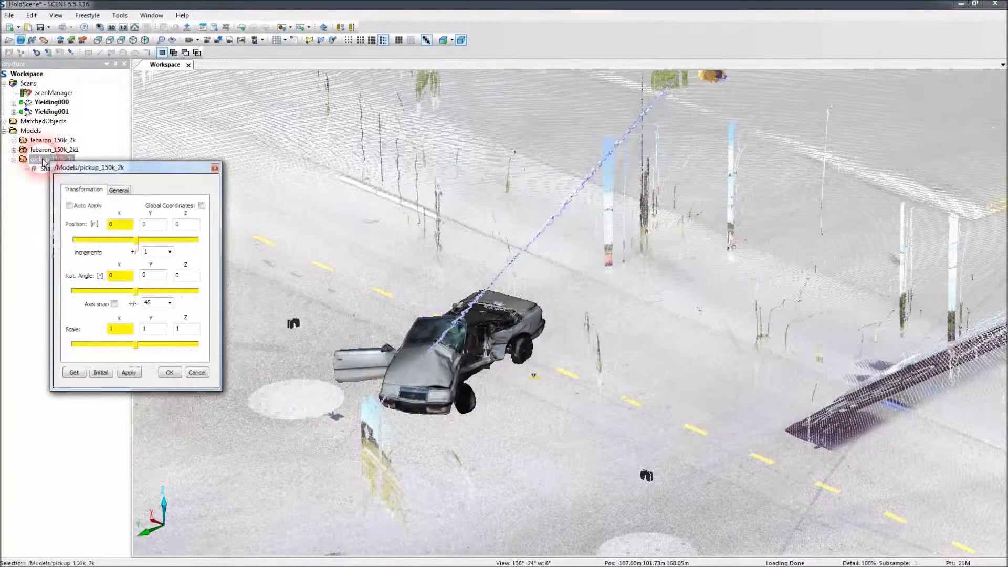
{"action": "left_click_drag", "start_coordinate": [124, 224], "coordinate": [86, 226]}
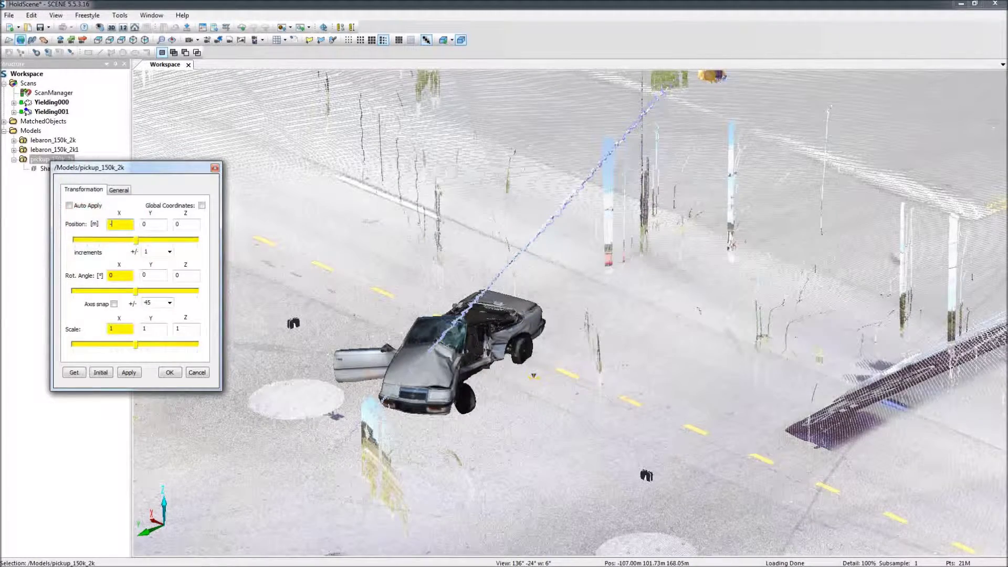
{"action": "left_click", "coordinate": [184, 224]}
{"action": "left_click", "coordinate": [152, 291]}
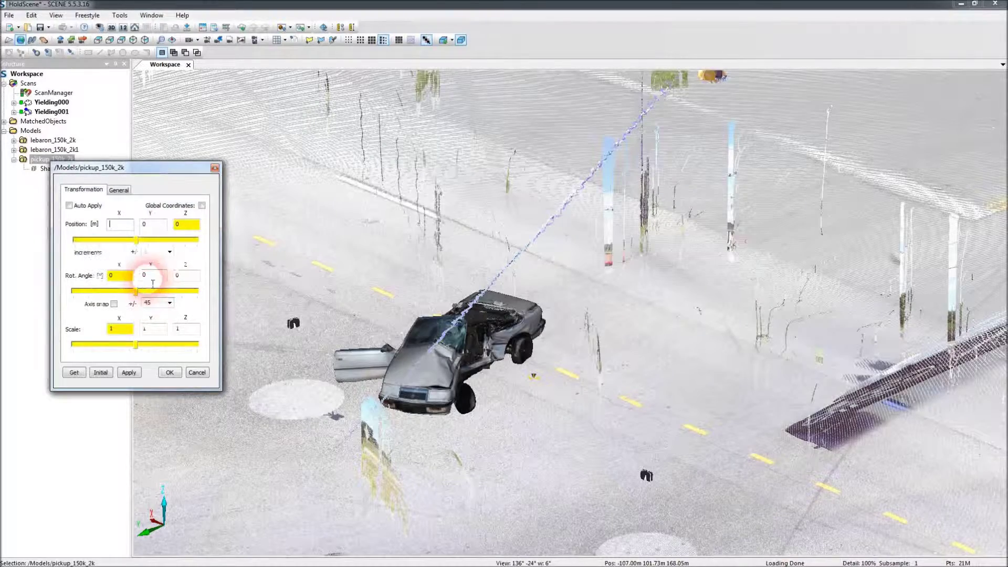
{"action": "type", "text": ","}
{"action": "left_click", "coordinate": [189, 226]}
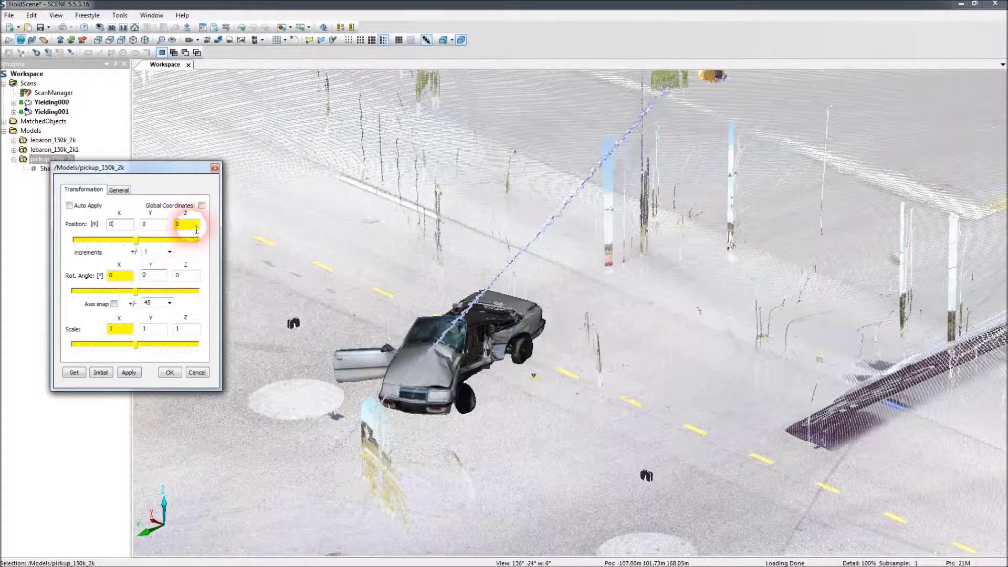
{"action": "left_click_drag", "start_coordinate": [196, 230], "coordinate": [169, 230]}
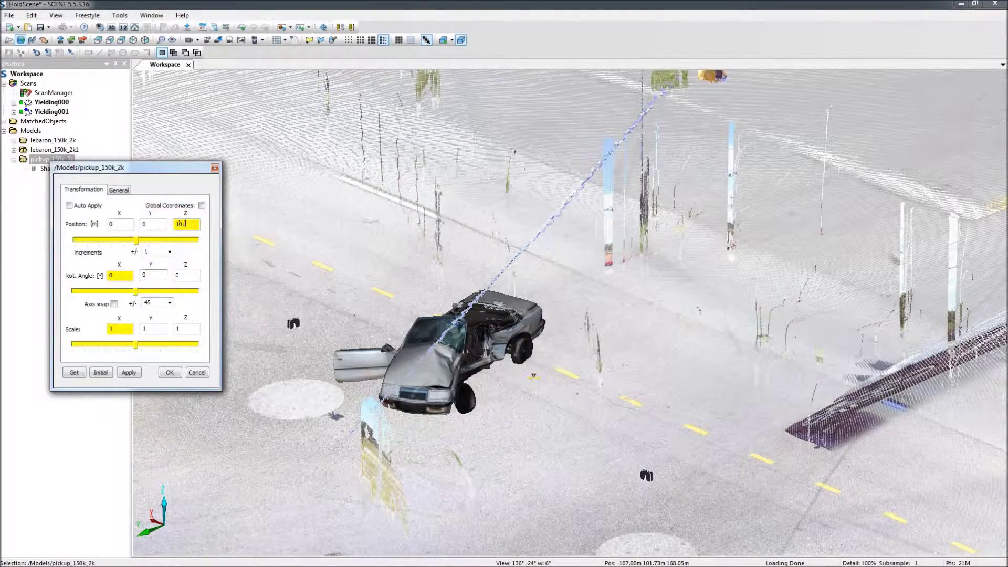
{"action": "left_click", "coordinate": [129, 373]}
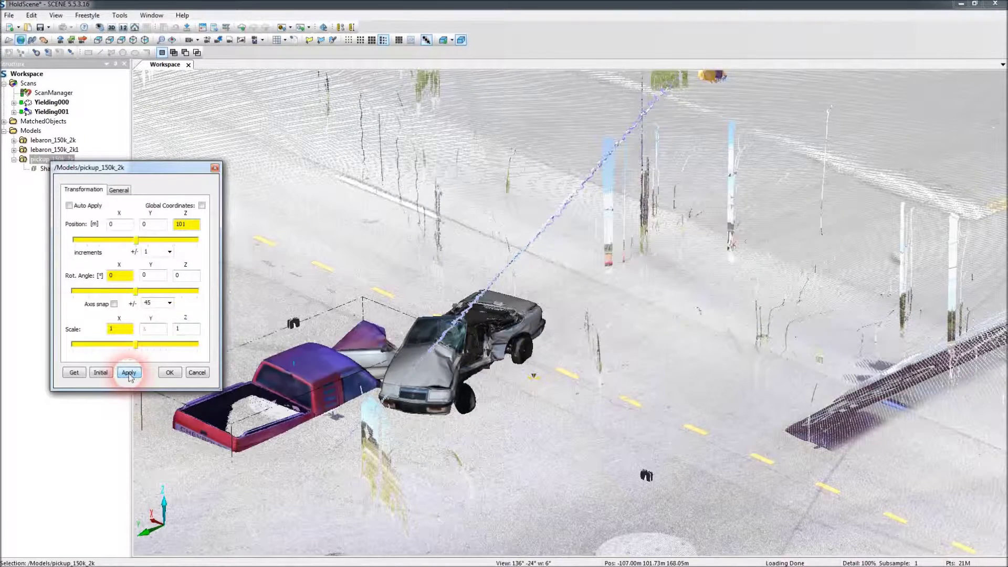
Raise the pickup model onto the road surface by setting its Z position to 102 m and apply the change.
{"action": "left_click", "coordinate": [192, 226]}
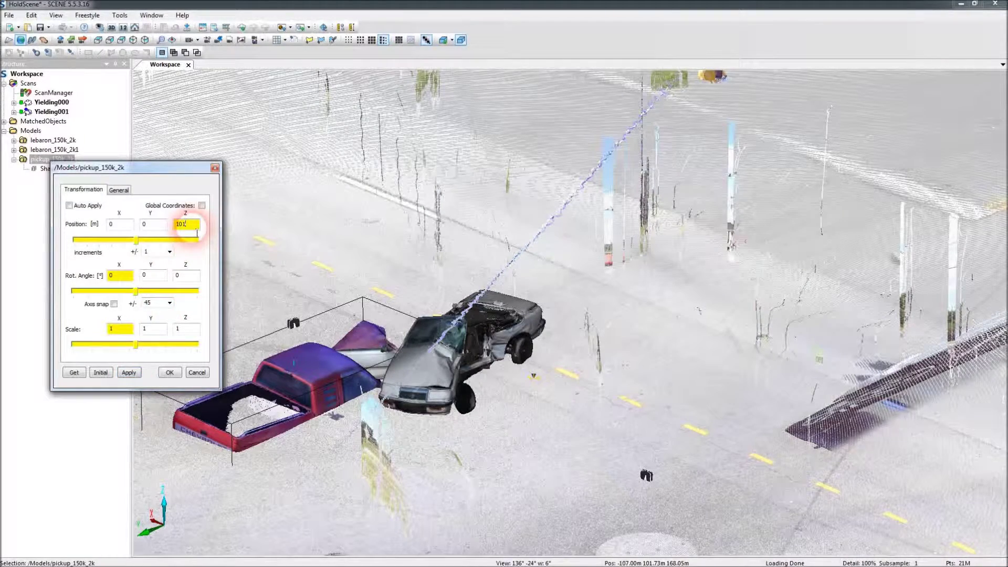
{"action": "left_click", "coordinate": [147, 365]}
{"action": "left_click", "coordinate": [198, 229]}
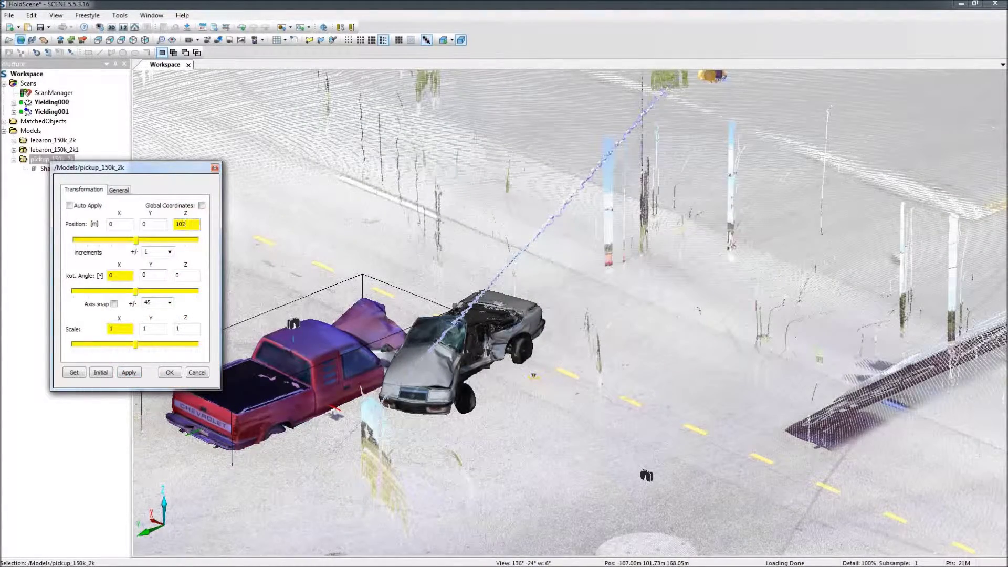
{"action": "left_click", "coordinate": [129, 372]}
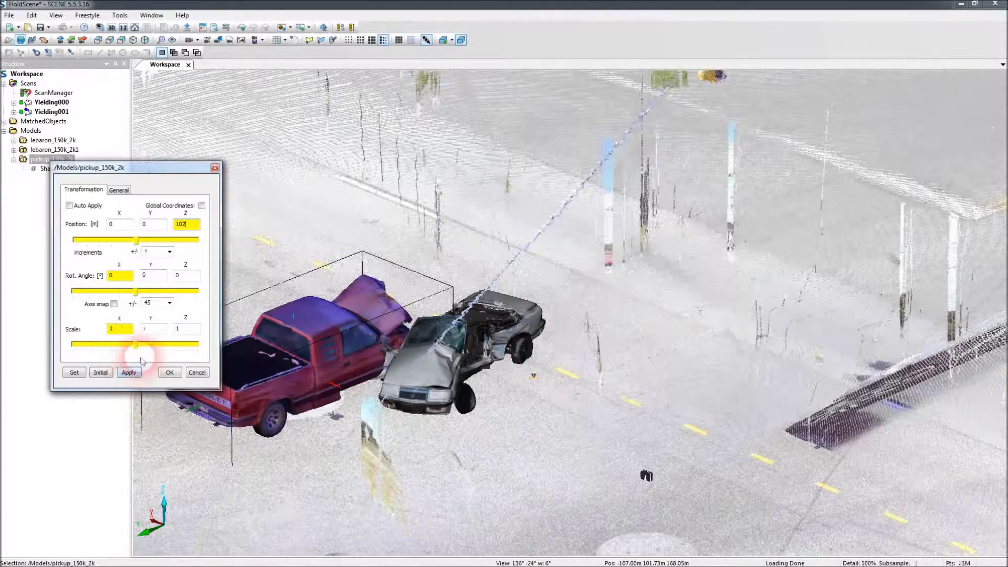
Rotate the pickup model to 90° about the Z axis and apply the change.
{"action": "left_click", "coordinate": [135, 292]}
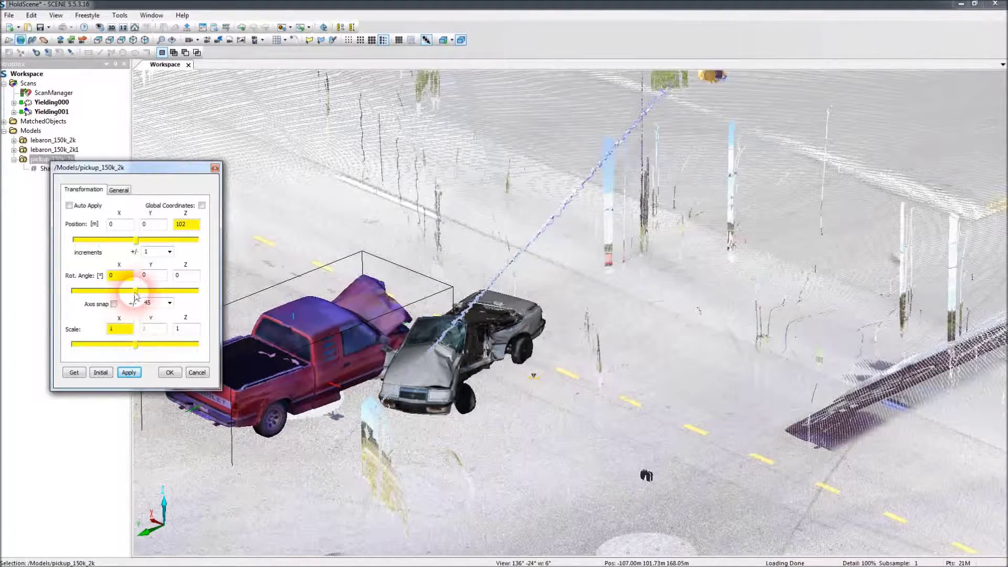
{"action": "left_click", "coordinate": [174, 272]}
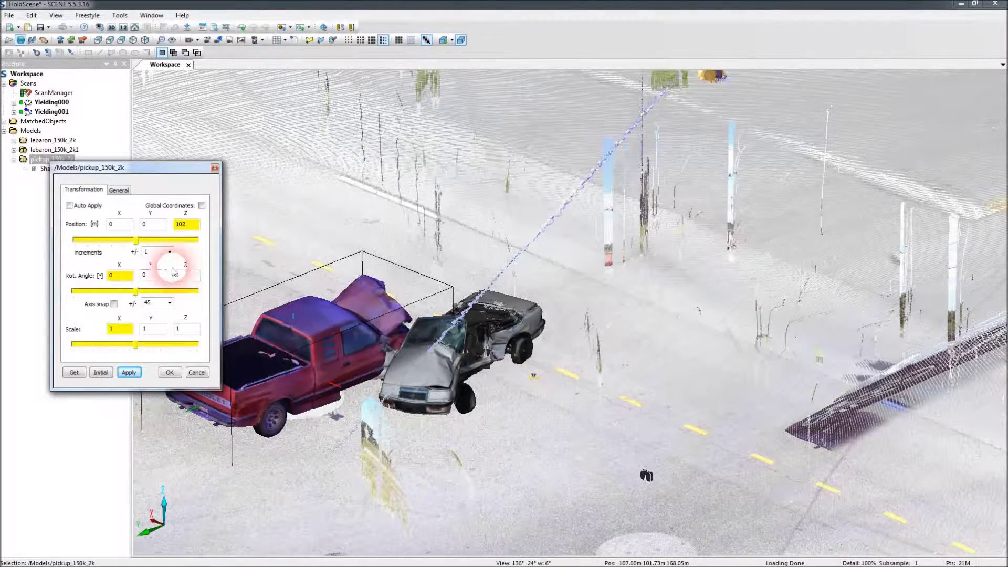
{"action": "type", "text": "90"}
{"action": "left_click", "coordinate": [128, 373]}
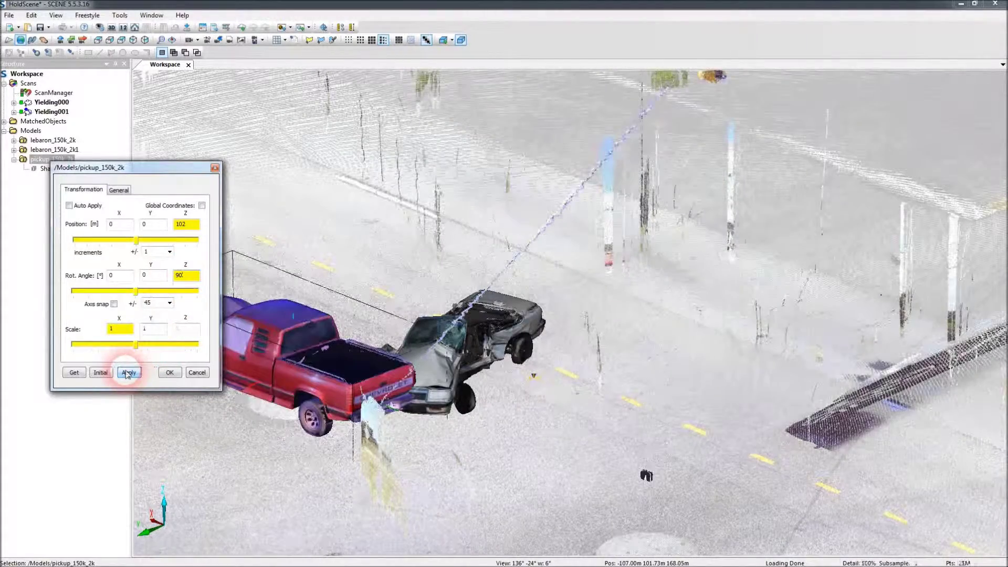
Set the pickup's Z rotation to 105° with global coordinates enabled and apply the transformation.
{"action": "left_click", "coordinate": [180, 274]}
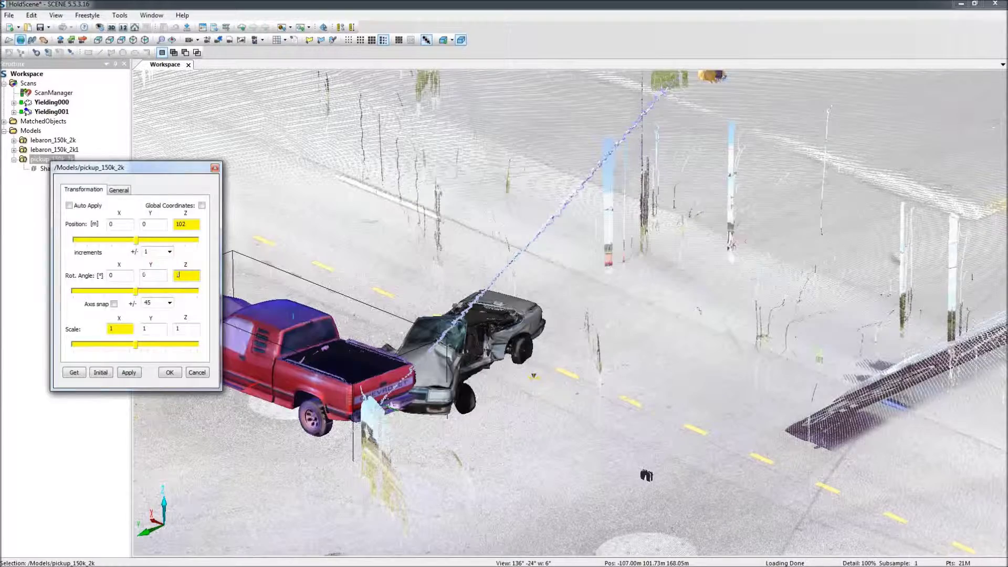
{"action": "left_click", "coordinate": [202, 205]}
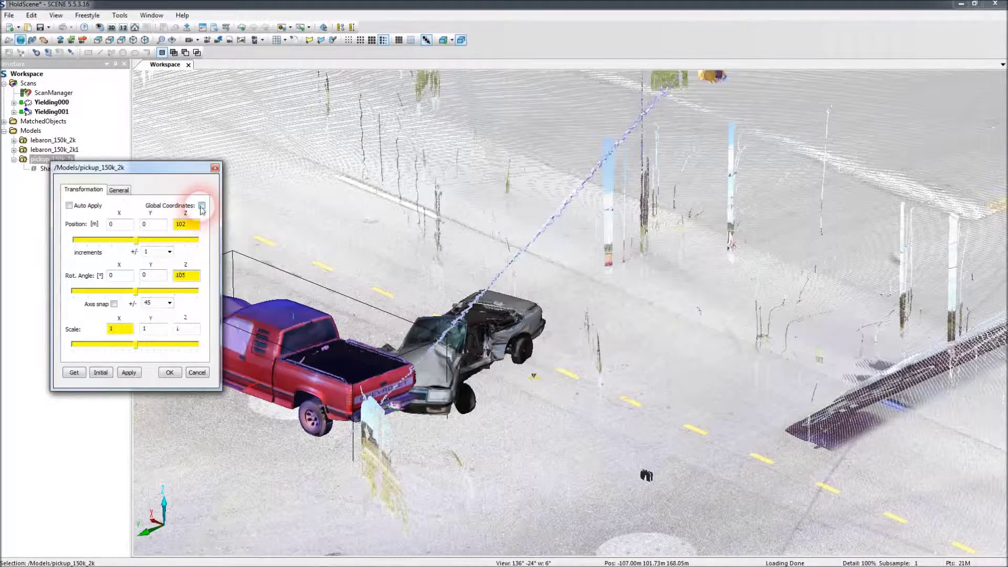
{"action": "left_click", "coordinate": [129, 373]}
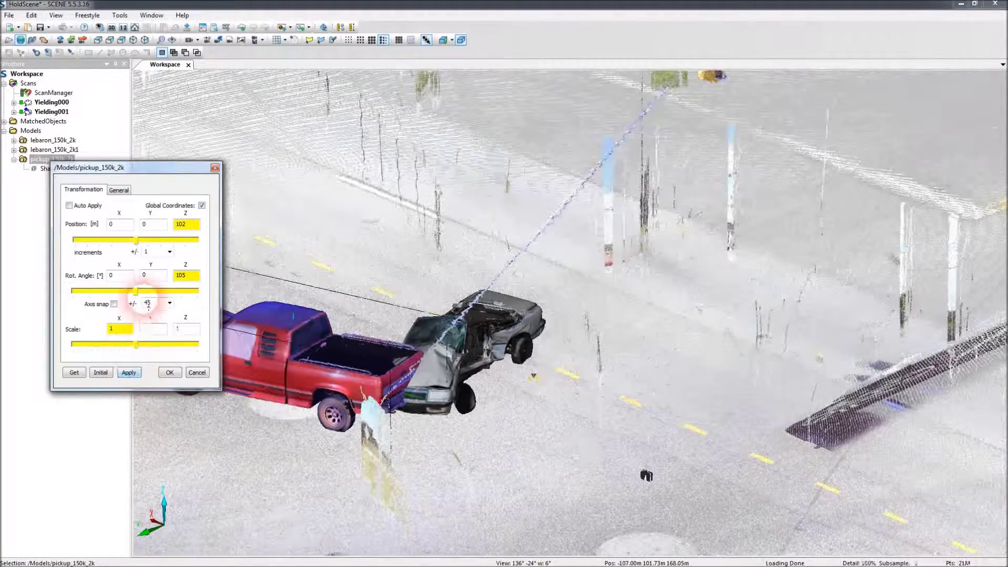
Move the pickup along the road by setting its X position to -5 m and apply the change.
{"action": "double_click", "coordinate": [111, 225]}
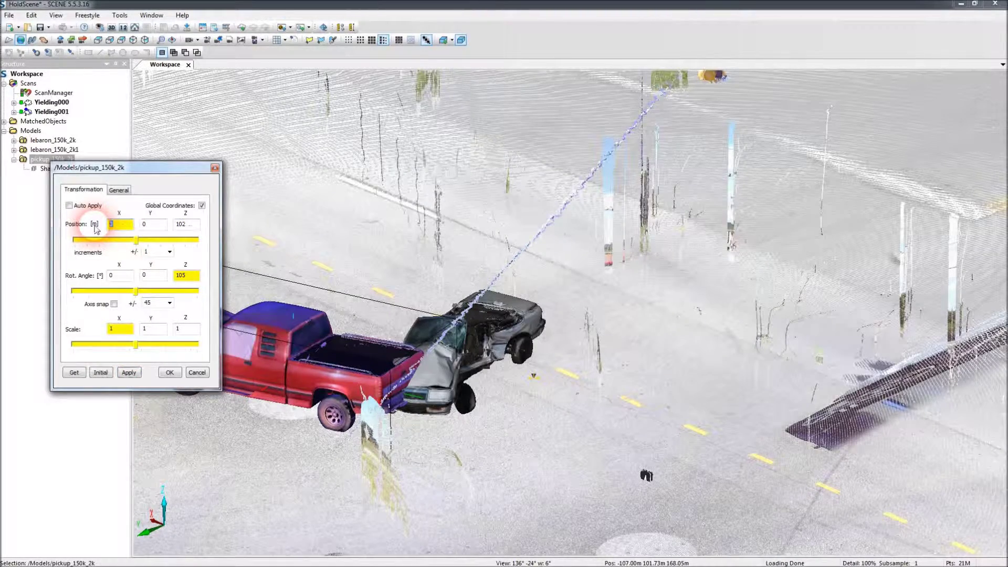
{"action": "type", "text": "-5"}
{"action": "left_click", "coordinate": [128, 372]}
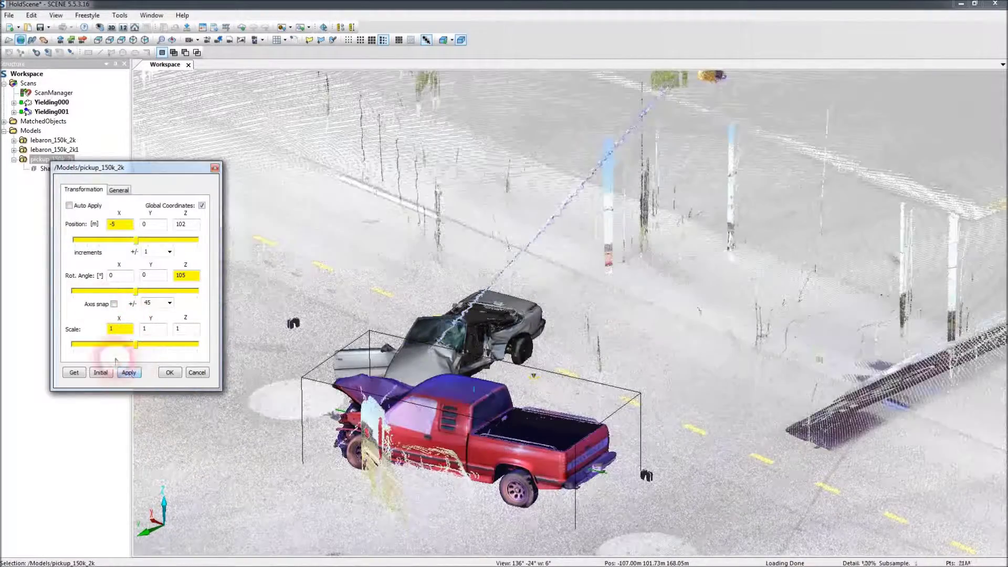
Move the pickup sideways by setting its Y position to -3 m and apply the change.
{"action": "double_click", "coordinate": [144, 224]}
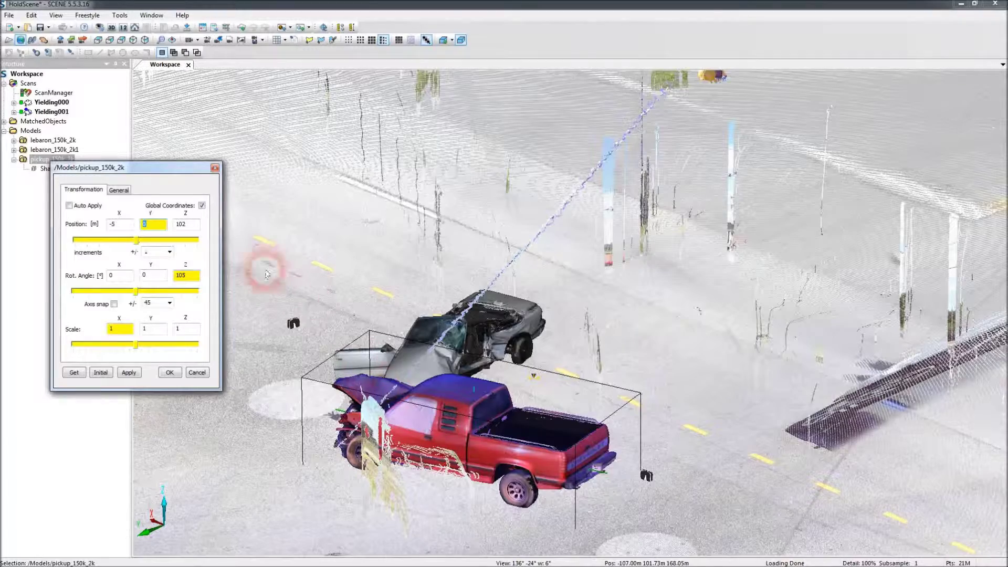
{"action": "left_click", "coordinate": [150, 257]}
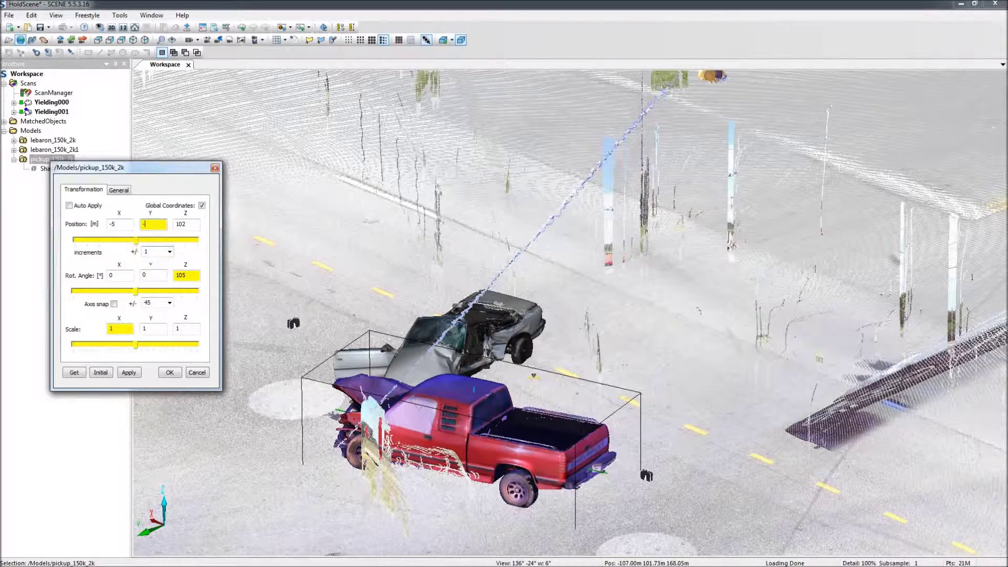
{"action": "left_click", "coordinate": [128, 373]}
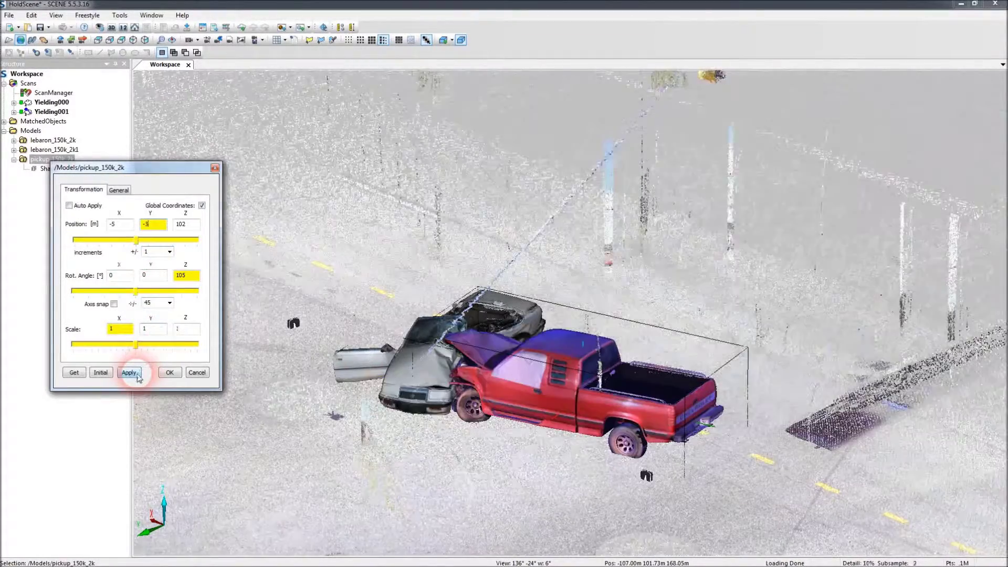
Fine-tune the pickup against the wrecked LeBaron by setting its Y position to -3.5 m, then accept the transformation and deselect the model.
{"action": "left_click", "coordinate": [153, 225]}
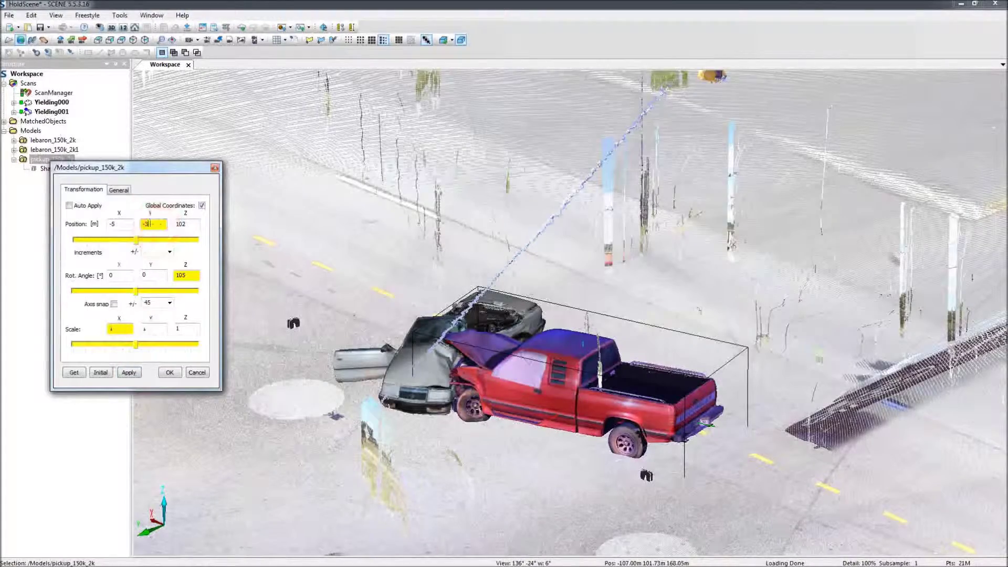
{"action": "left_click", "coordinate": [130, 372]}
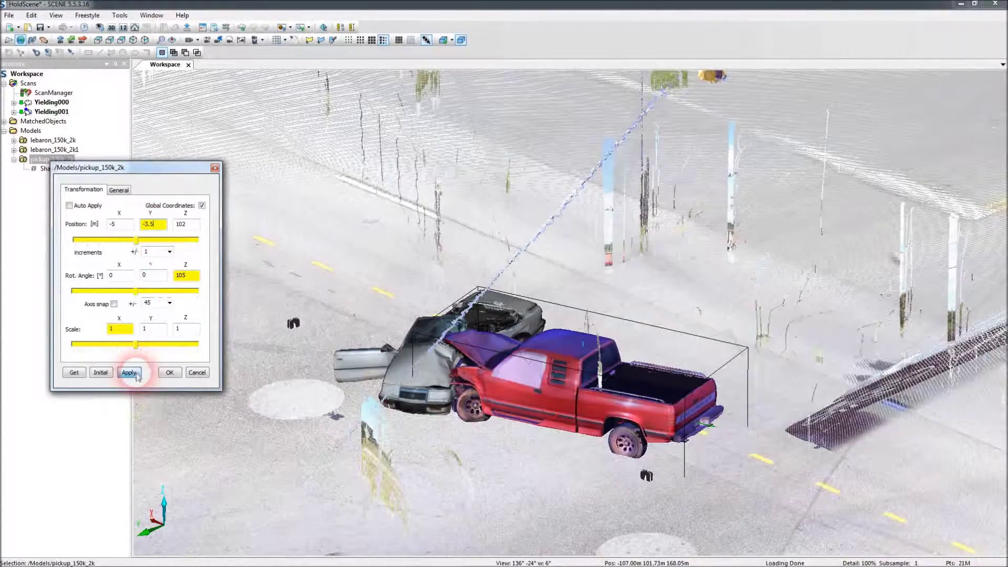
{"action": "left_click", "coordinate": [170, 372]}
{"action": "left_click", "coordinate": [477, 415]}
{"action": "left_click", "coordinate": [450, 450]}
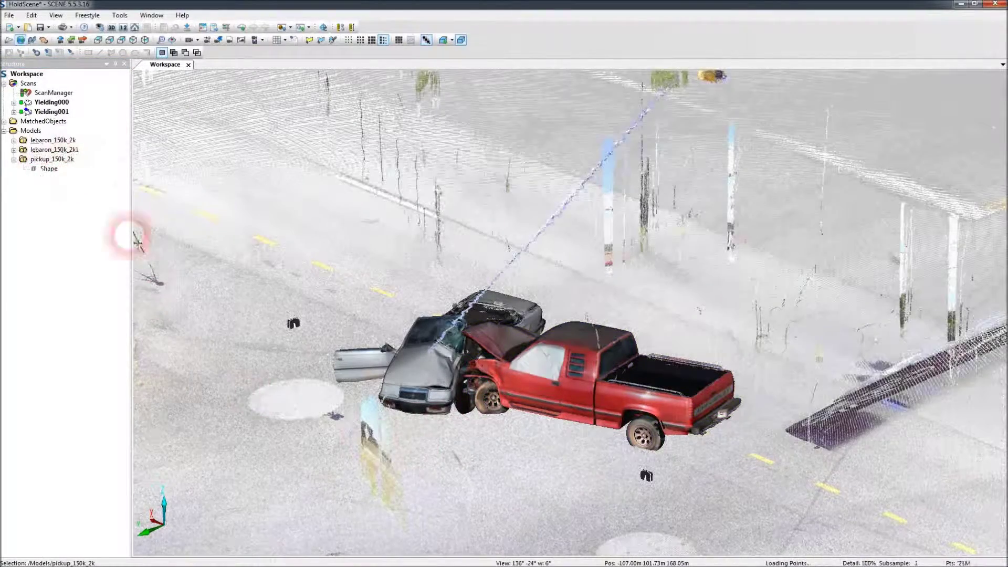
Raise the lebaron_150k_2k model to a Z position of 101 m with global coordinates enabled and apply the change.
{"action": "left_click", "coordinate": [419, 465]}
{"action": "left_click_drag", "start_coordinate": [438, 467], "coordinate": [419, 314]}
{"action": "right_click", "coordinate": [574, 399]}
{"action": "left_click", "coordinate": [582, 390]}
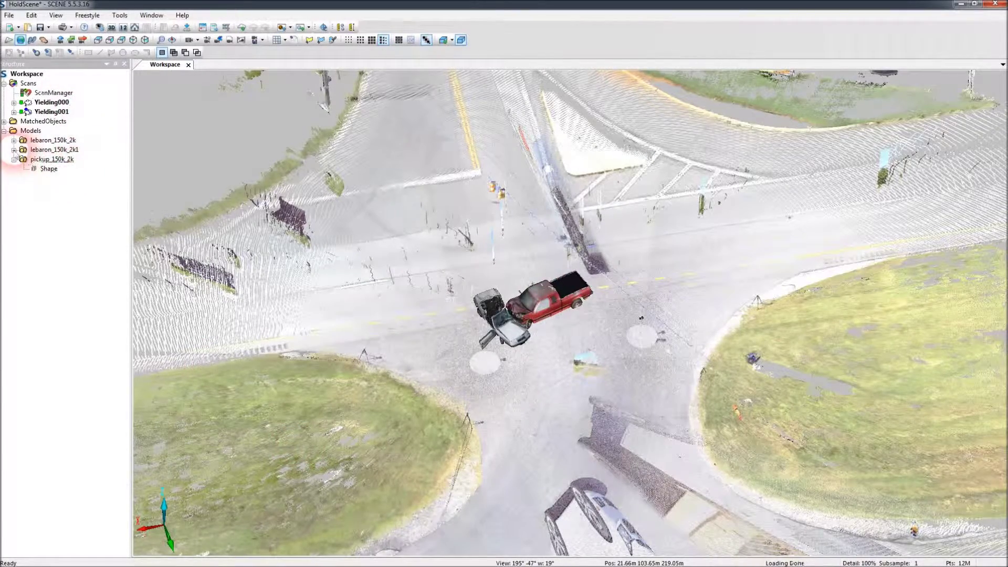
{"action": "left_click", "coordinate": [49, 150]}
{"action": "double_click", "coordinate": [52, 141]}
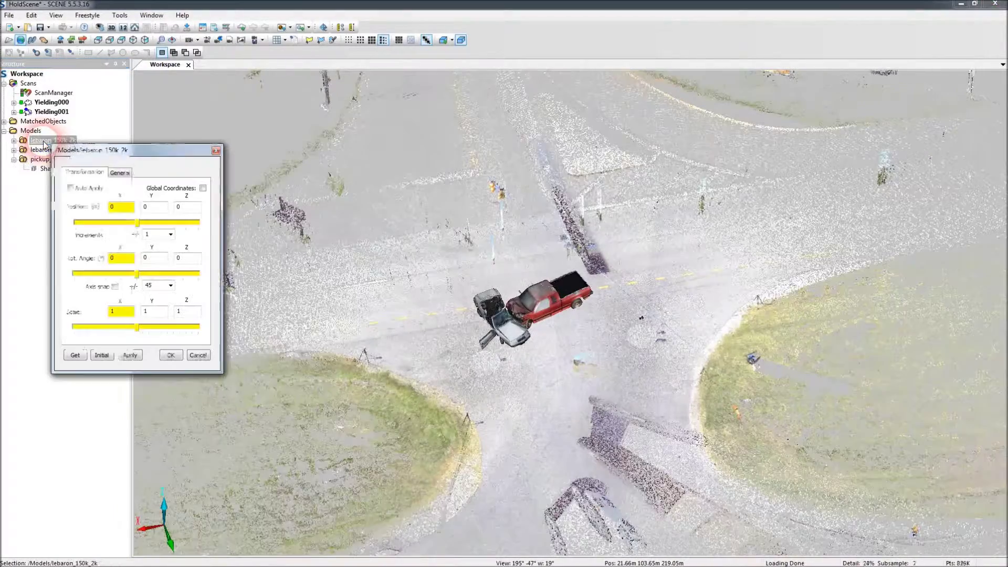
{"action": "left_click", "coordinate": [203, 188]}
{"action": "left_click", "coordinate": [185, 207]}
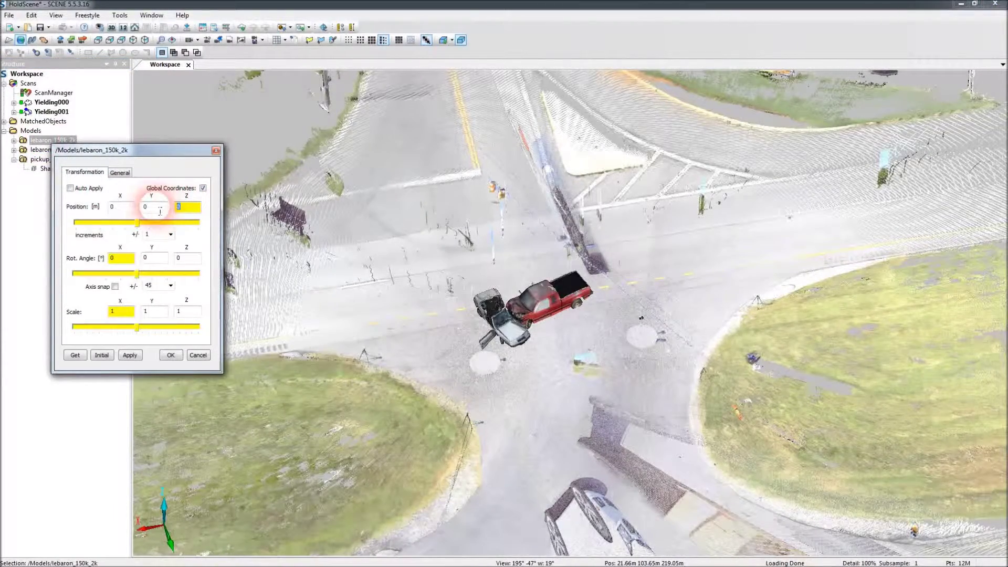
{"action": "type", "text": "101"}
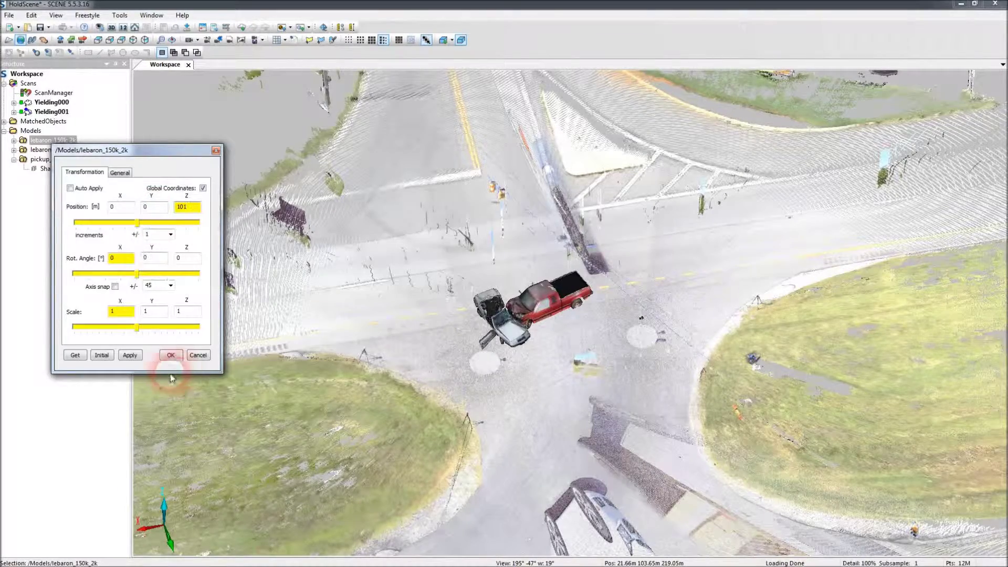
{"action": "left_click", "coordinate": [129, 356]}
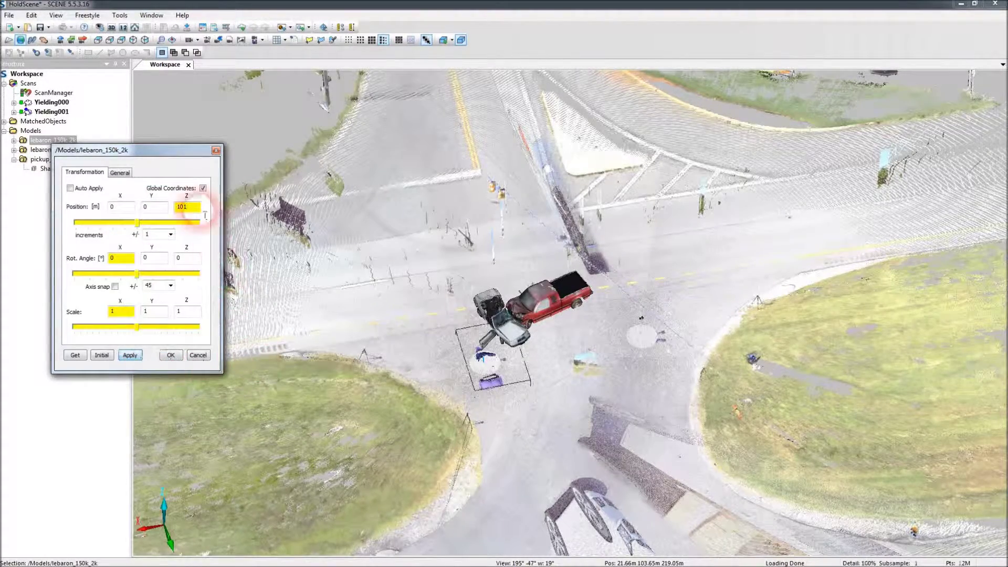
Move the lebaron_150k_2k model along X to a position of 10 m and apply the change.
{"action": "double_click", "coordinate": [130, 213]}
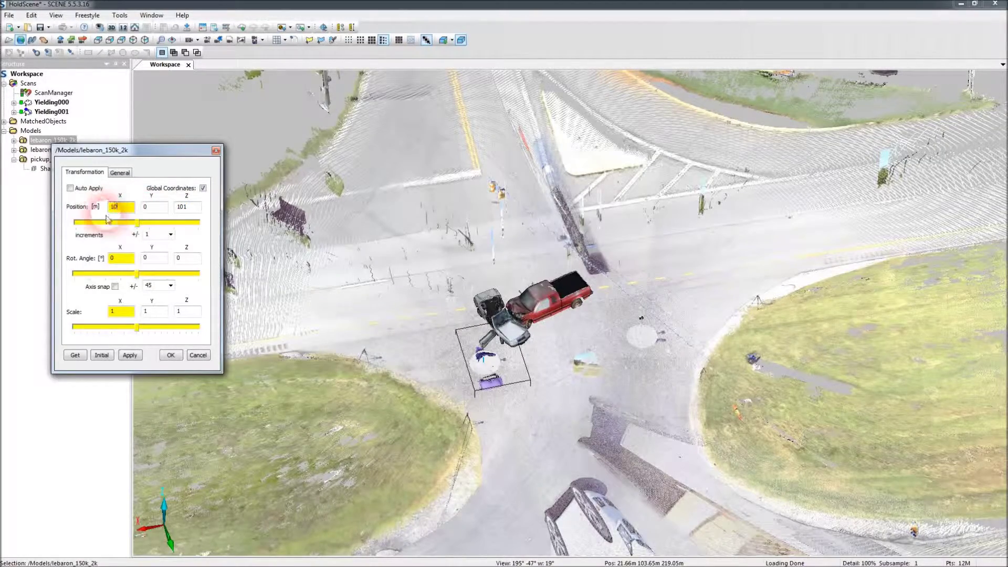
{"action": "double_click", "coordinate": [150, 207]}
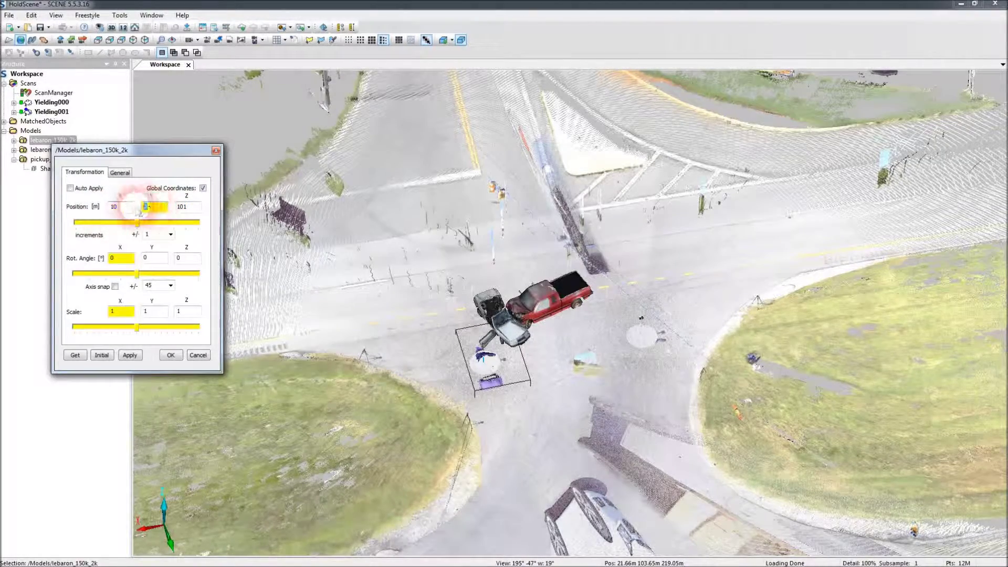
{"action": "left_click", "coordinate": [137, 355]}
Place the lebaron_150k_2k model on the grass by setting its position to X 15 m and Y 5 m, and accept the transformation.
{"action": "double_click", "coordinate": [116, 208]}
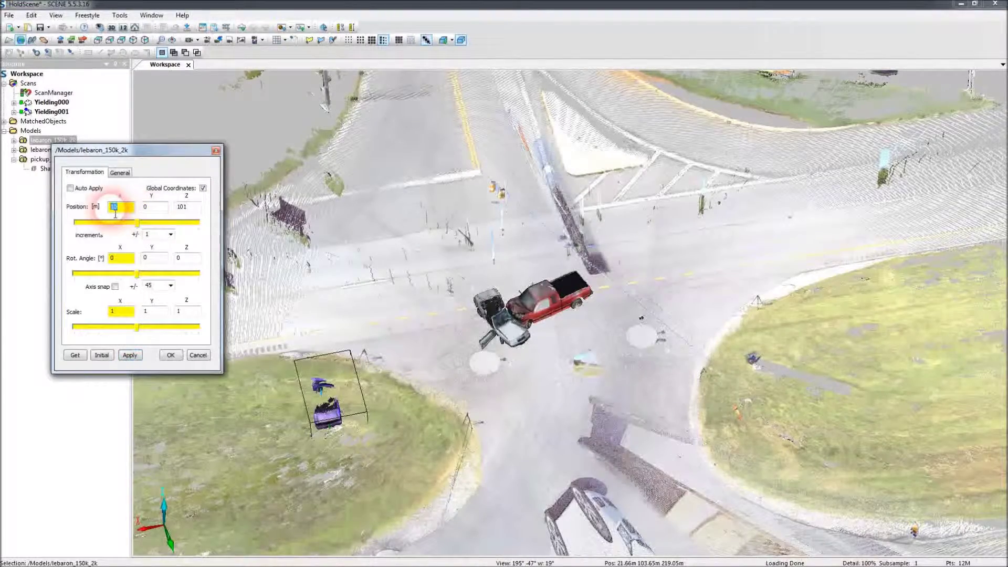
{"action": "left_click", "coordinate": [151, 221]}
{"action": "double_click", "coordinate": [157, 206]}
{"action": "type", "text": "5"}
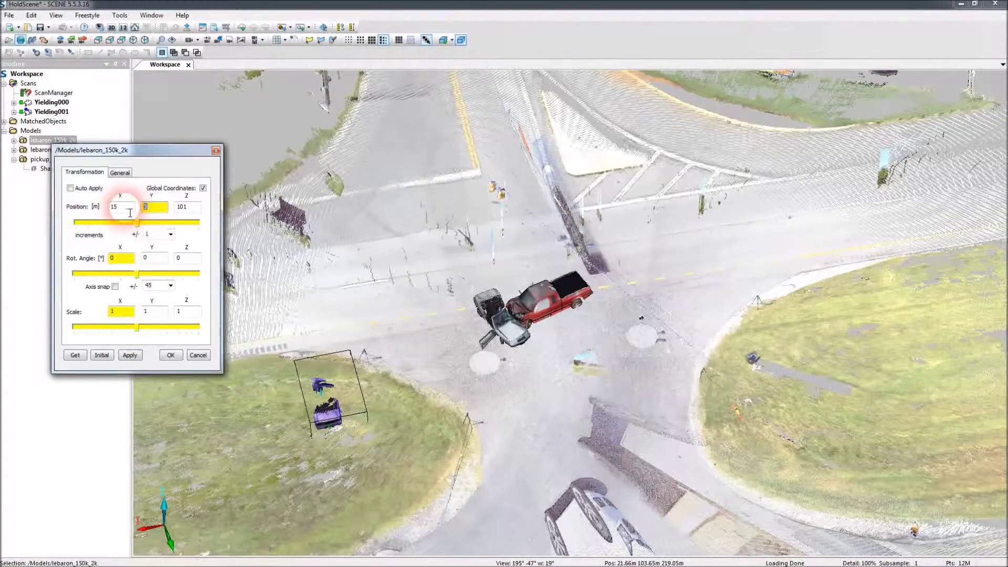
{"action": "left_click", "coordinate": [130, 356]}
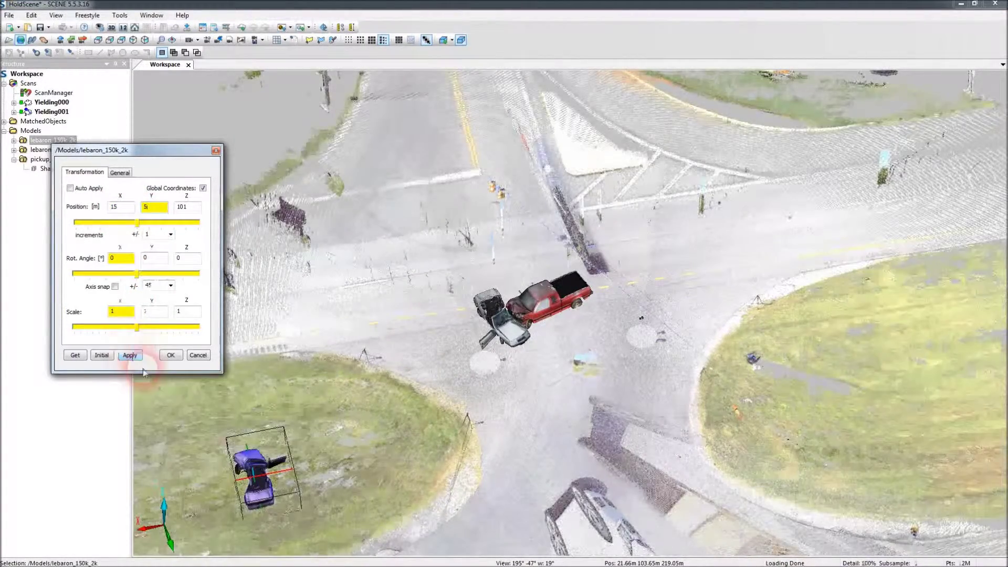
{"action": "left_click", "coordinate": [394, 458]}
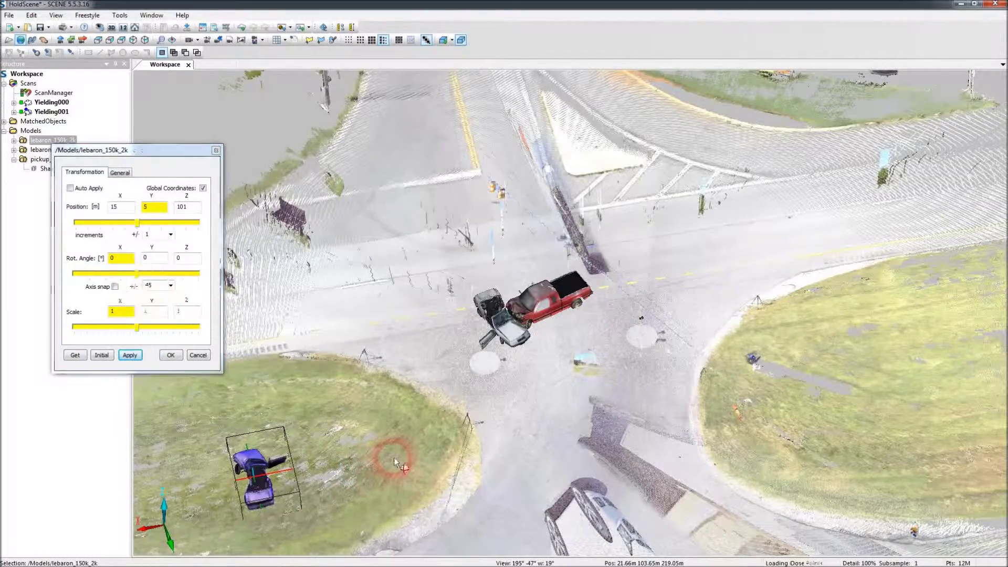
{"action": "left_click", "coordinate": [169, 355]}
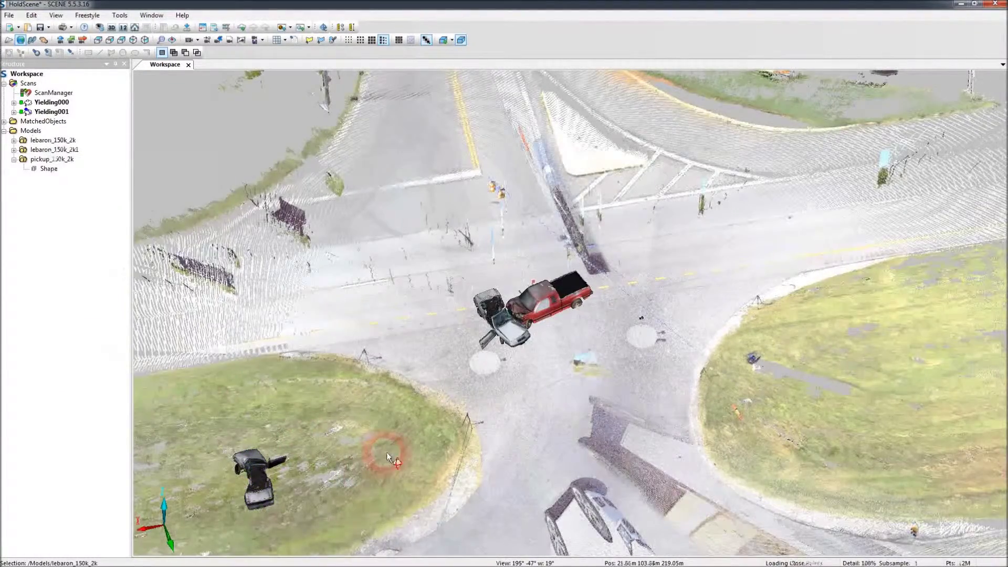
Examine the placed vehicles from the opposite side of the intersection and close up around the pickup and LeBaron collision.
{"action": "left_click_drag", "start_coordinate": [376, 450], "coordinate": [849, 351]}
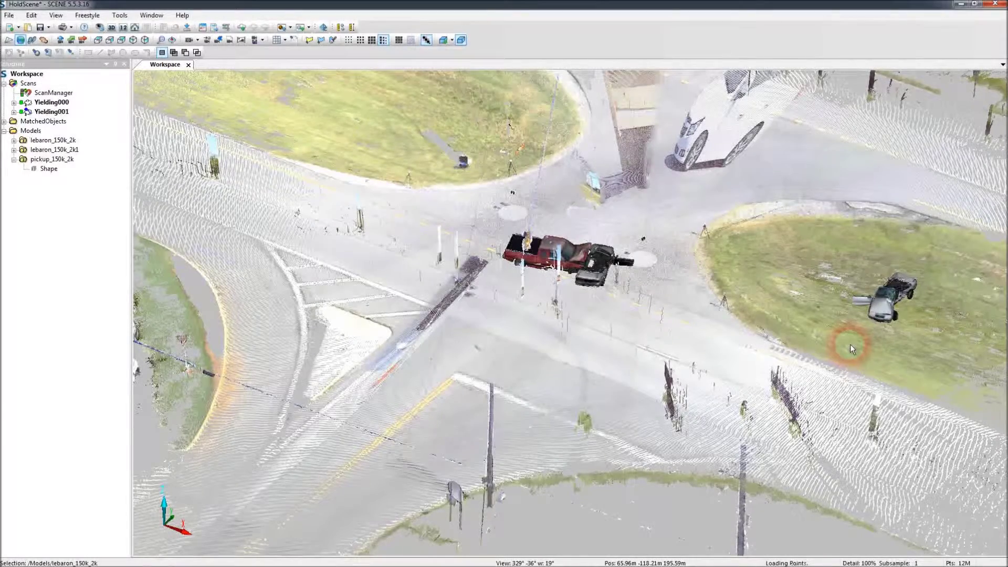
{"action": "right_click_drag", "start_coordinate": [849, 344], "coordinate": [382, 392]}
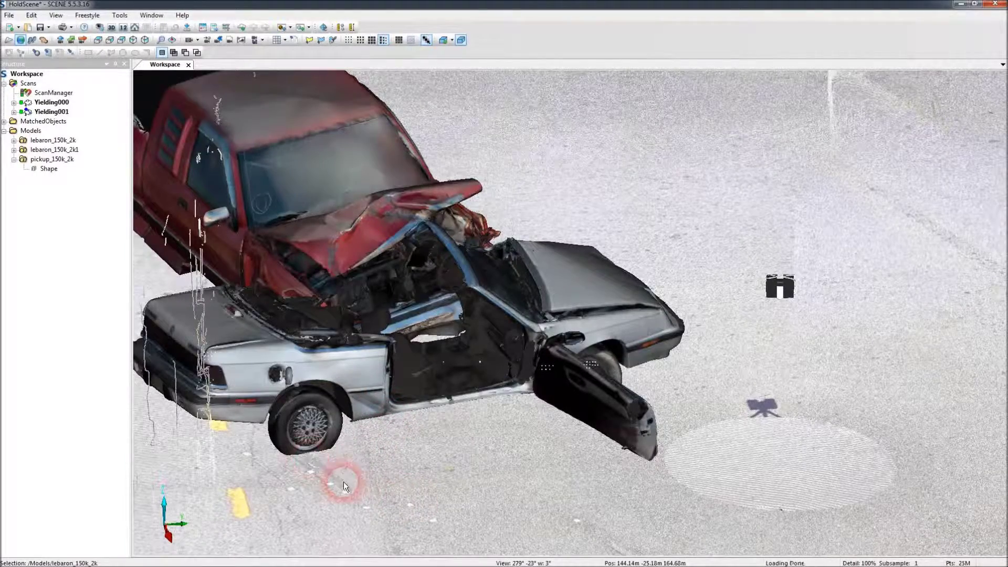
{"action": "right_click_drag", "start_coordinate": [358, 455], "coordinate": [368, 446]}
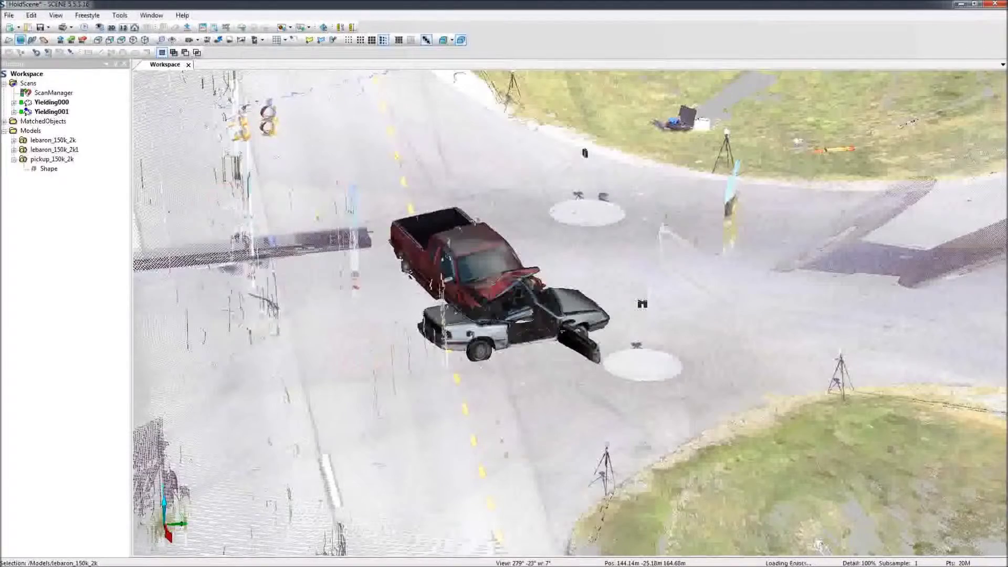